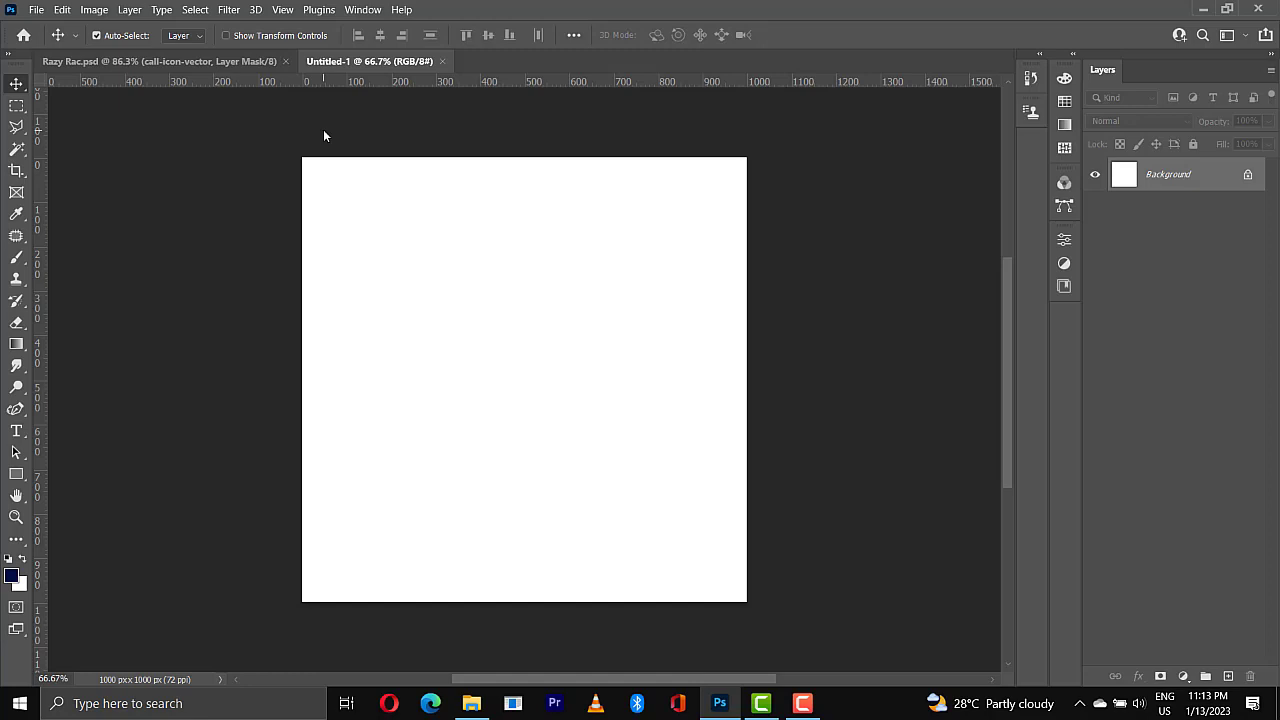
Set up the Ellipse tool with no fill and a black 10 px stroke.
left_click(16, 477)
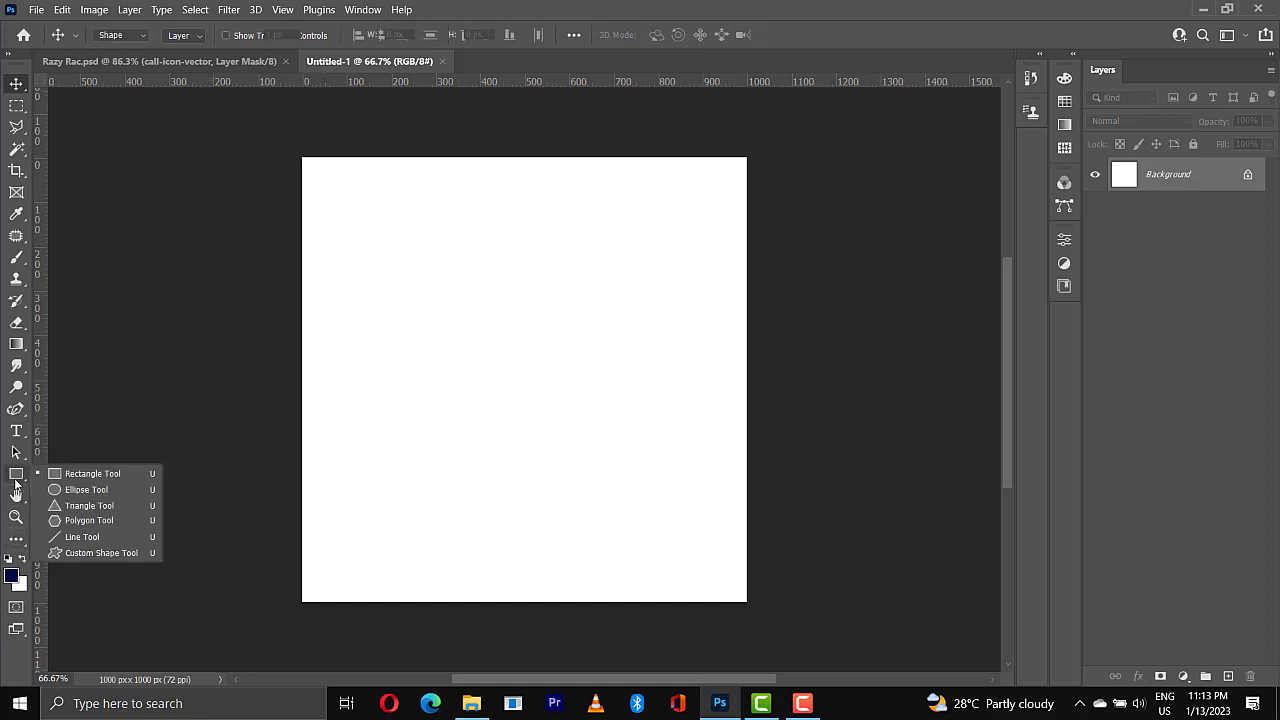
left_click(86, 490)
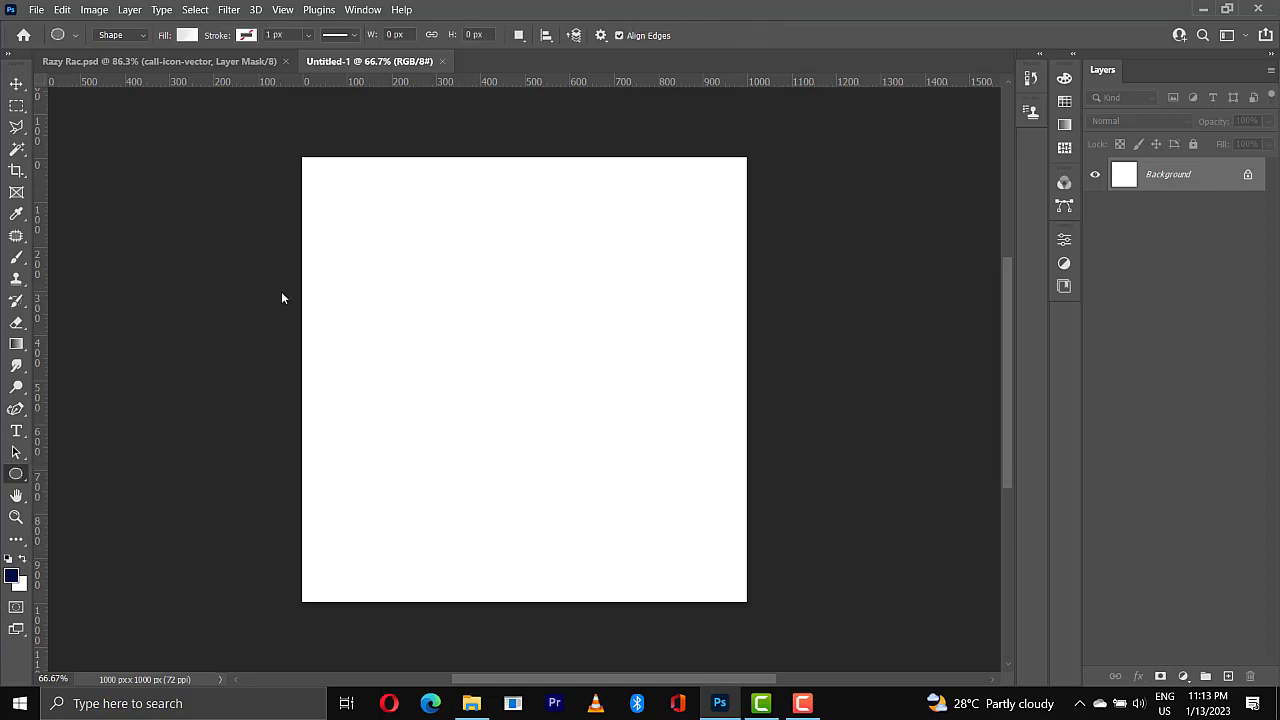
left_click(189, 35)
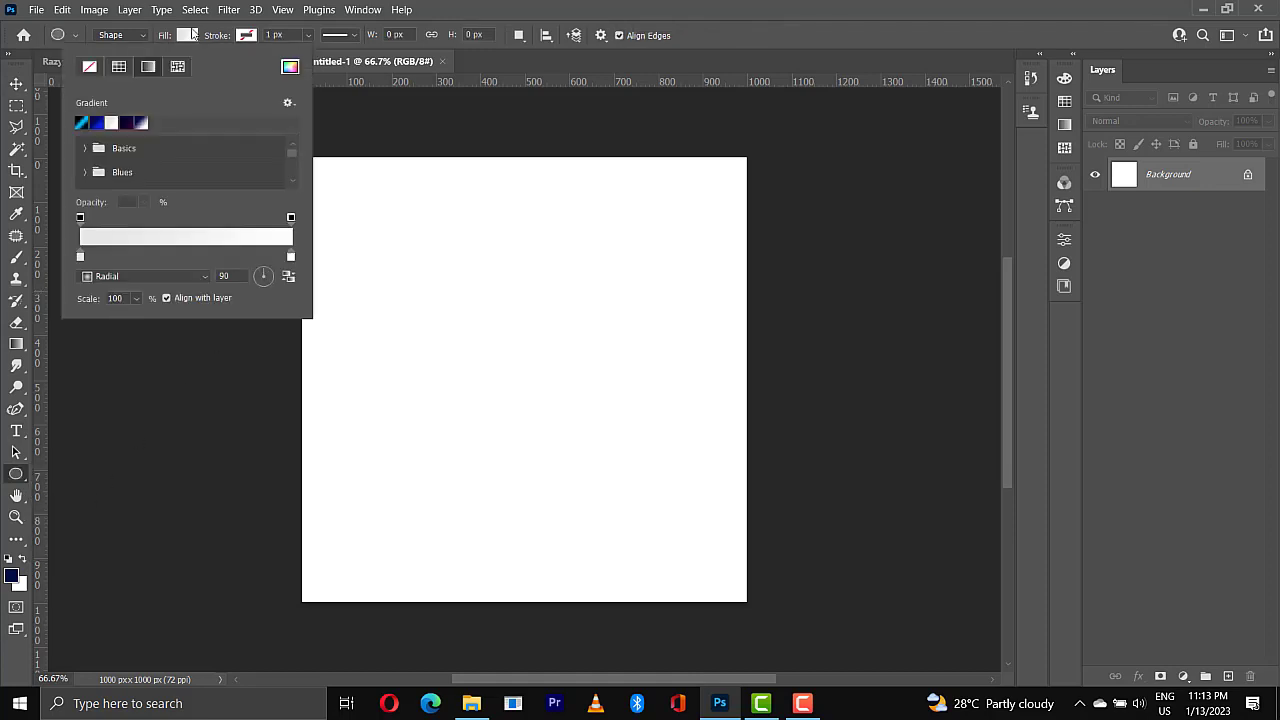
left_click(90, 68)
left_click(248, 38)
left_click(250, 39)
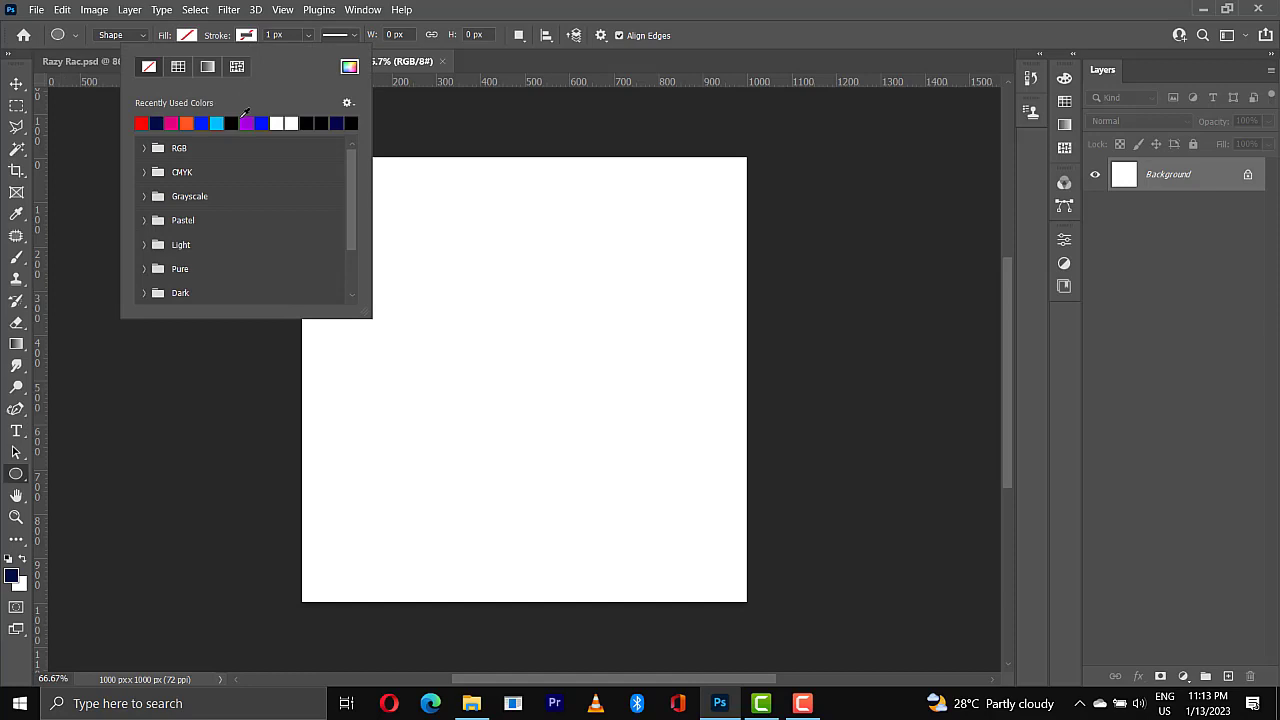
left_click(232, 121)
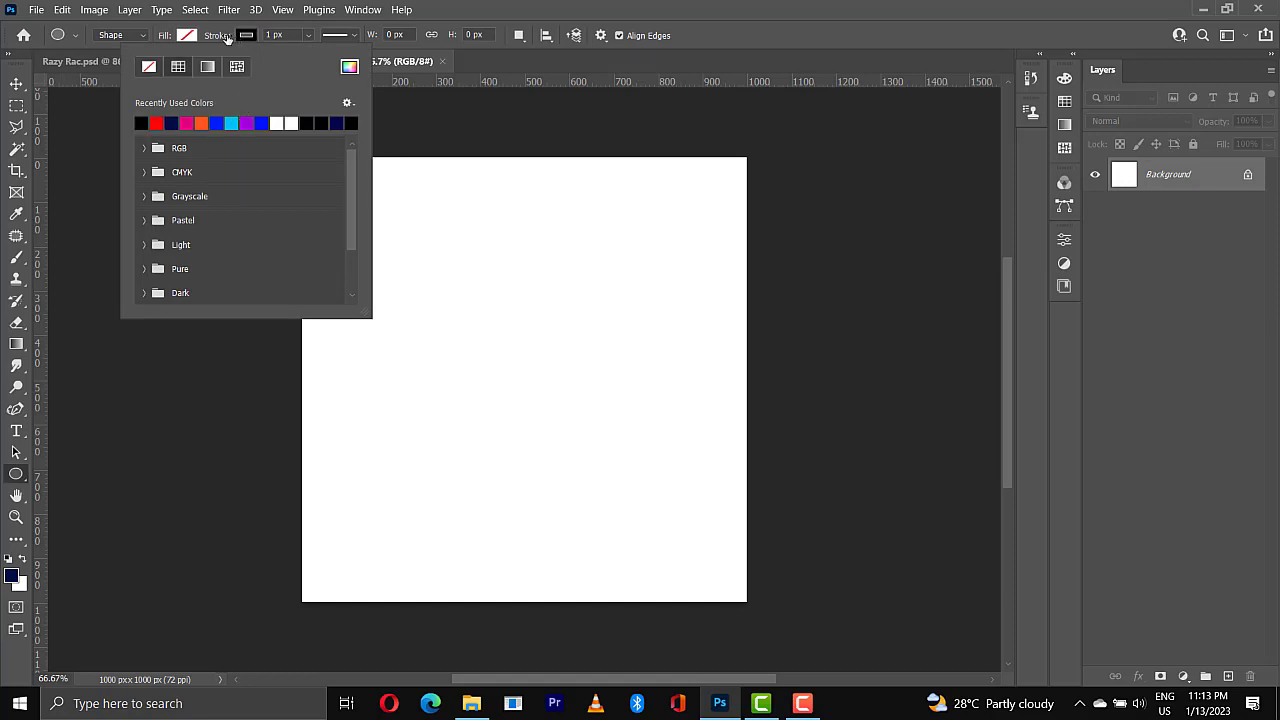
left_click(227, 38)
left_click_drag(227, 38, 235, 38)
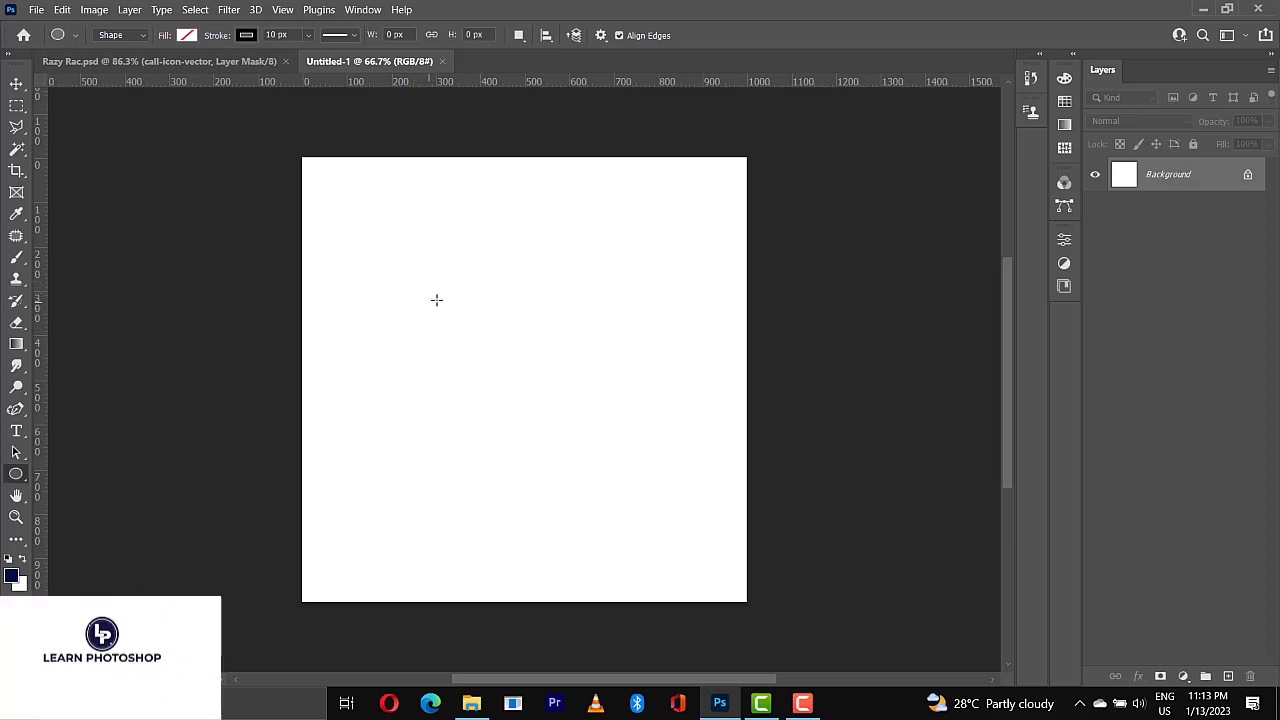
Draw a circle about 682 by 674 px and move it up and left towards the canvas centre.
mouse_move(411, 289)
left_mouse_down()
mouse_move(540, 466)
mouse_move(683, 545)
mouse_move(714, 589)
left_mouse_up()
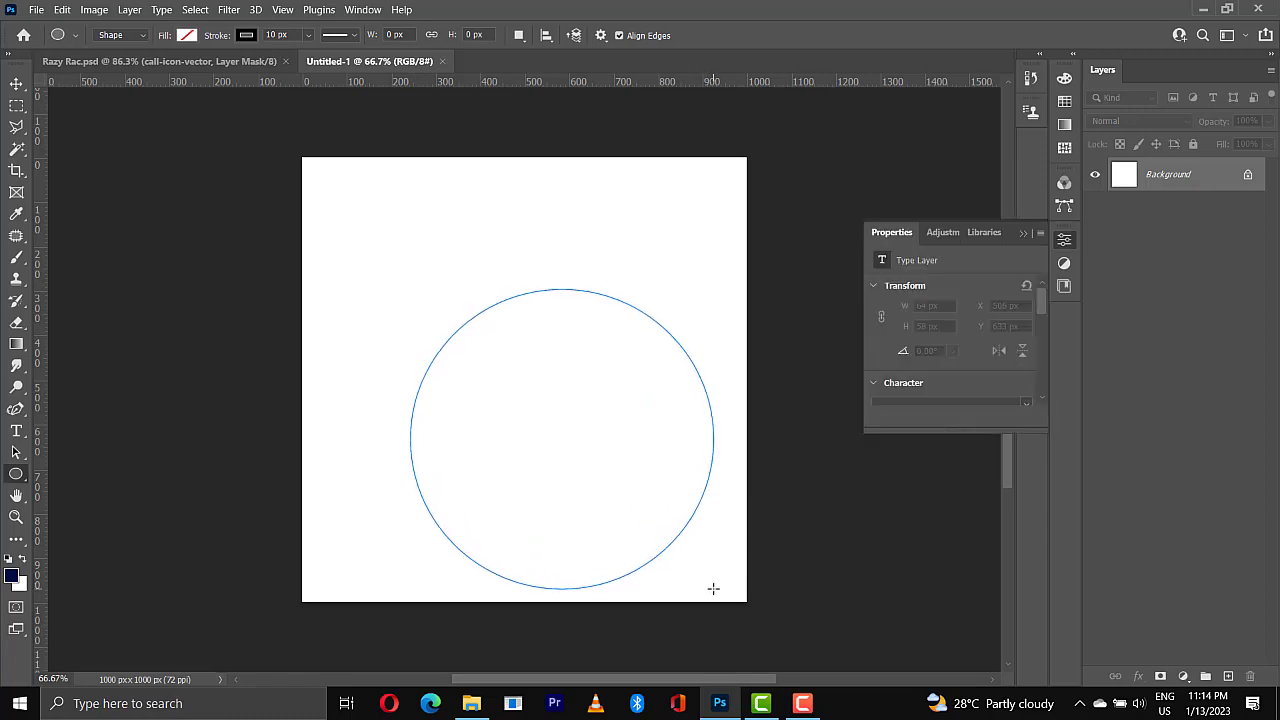
left_click(16, 83)
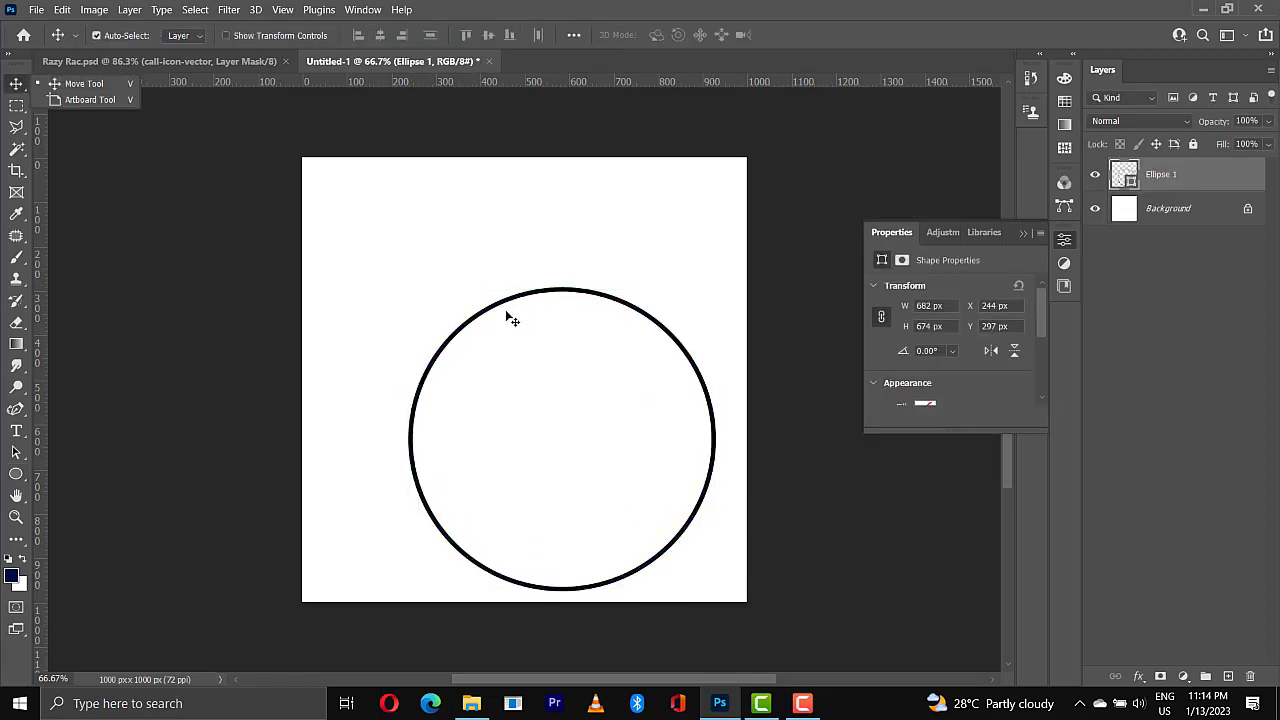
left_click_drag(483, 283, 454, 238)
Enlarge the circle to about 774 by 765 px and centre it horizontally, slightly above the middle of the canvas.
key("ctrl")
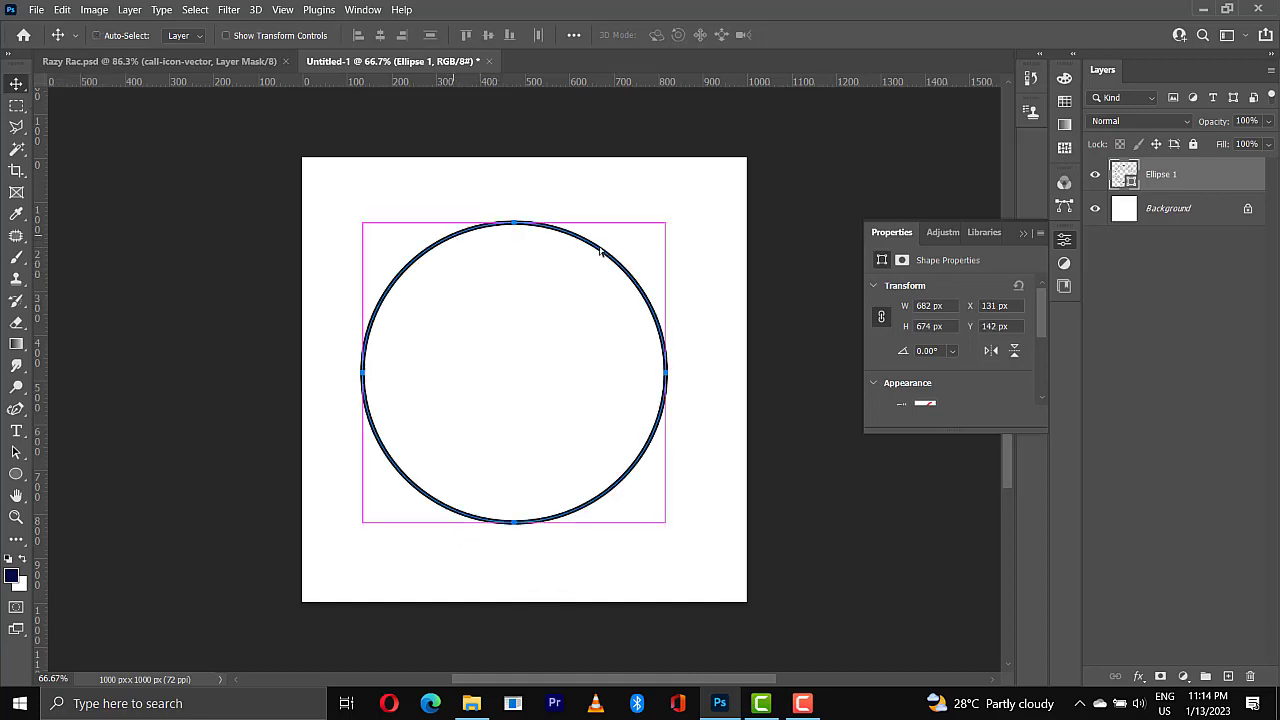
key("ctrl+t")
left_click_drag(665, 223, 709, 210)
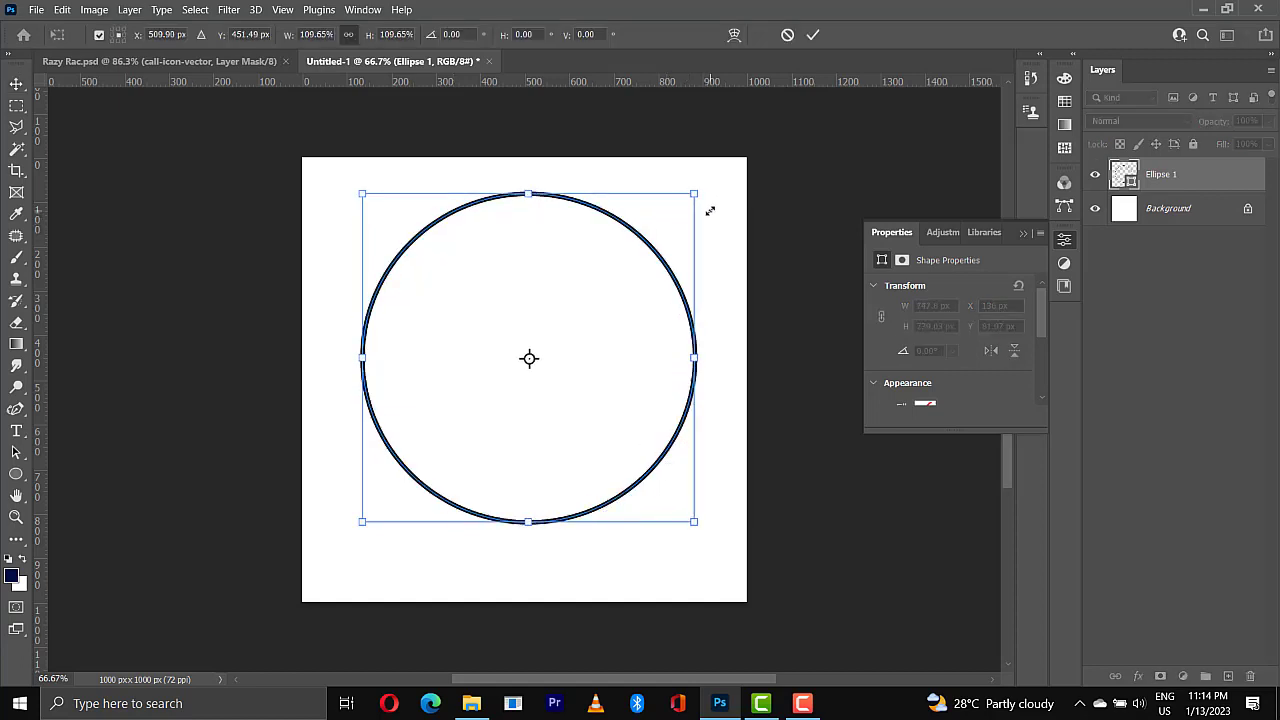
left_click_drag(361, 194, 345, 186)
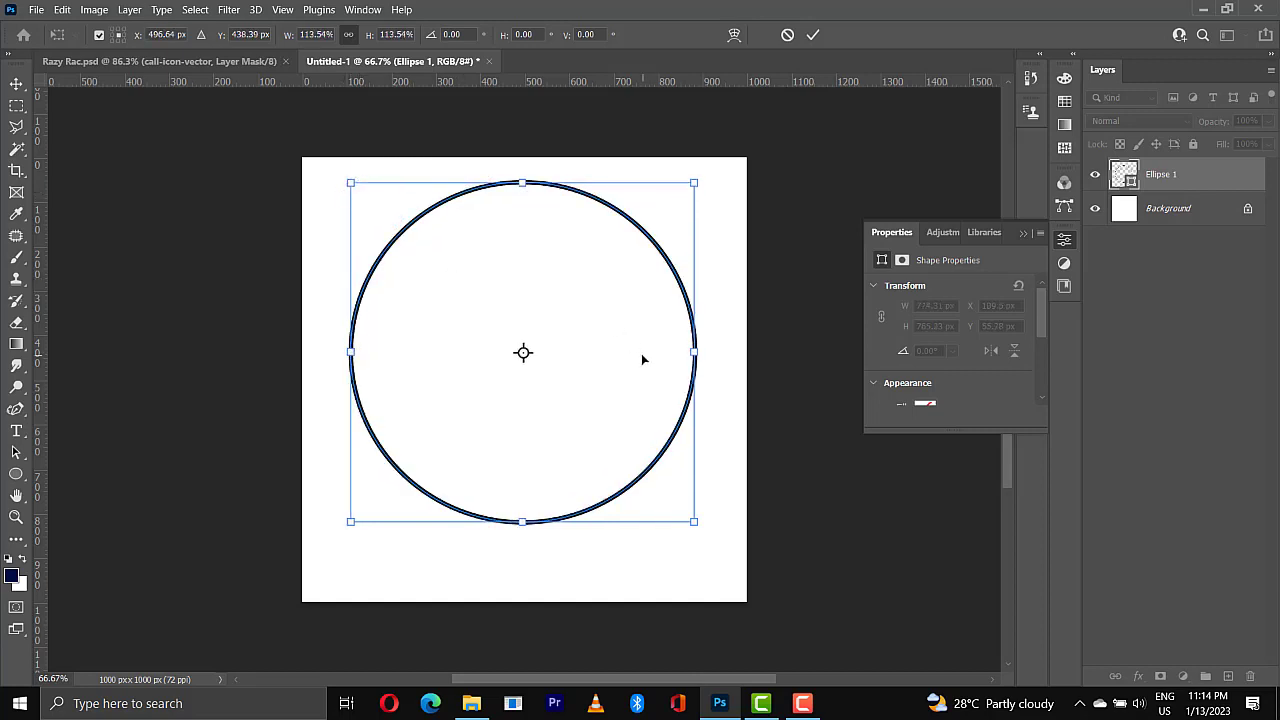
left_click_drag(542, 375, 543, 391)
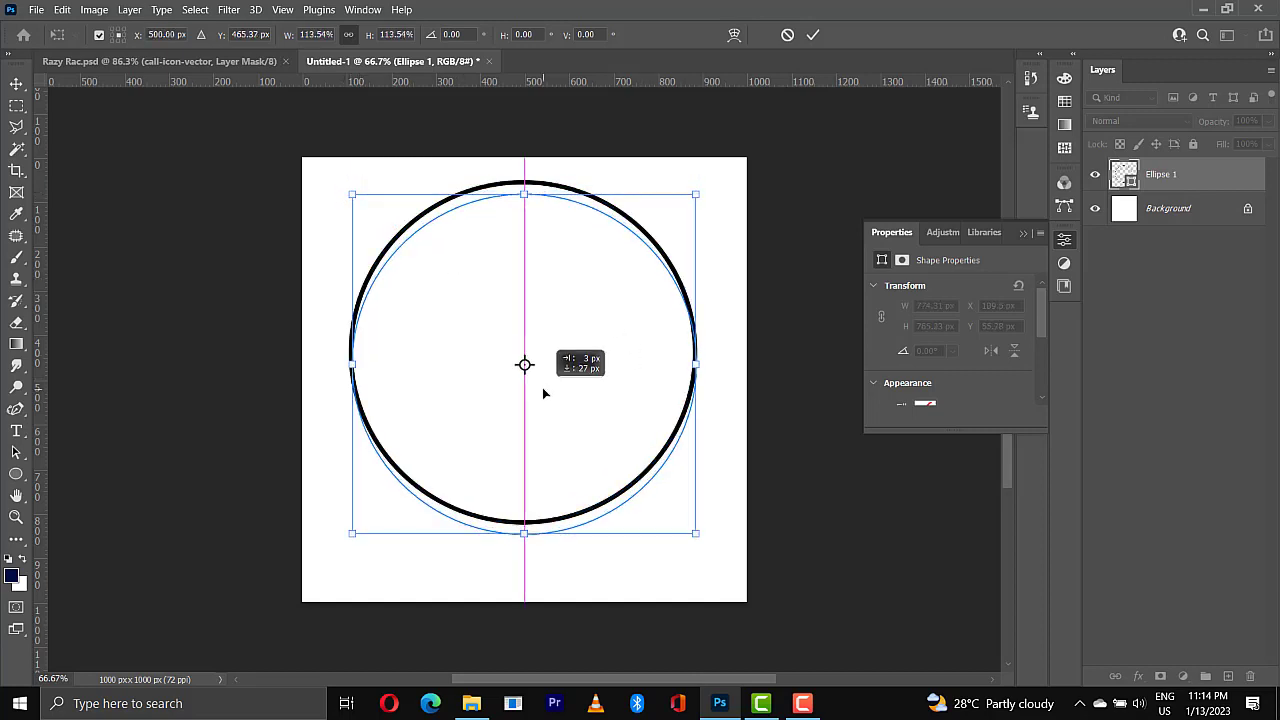
key("Return")
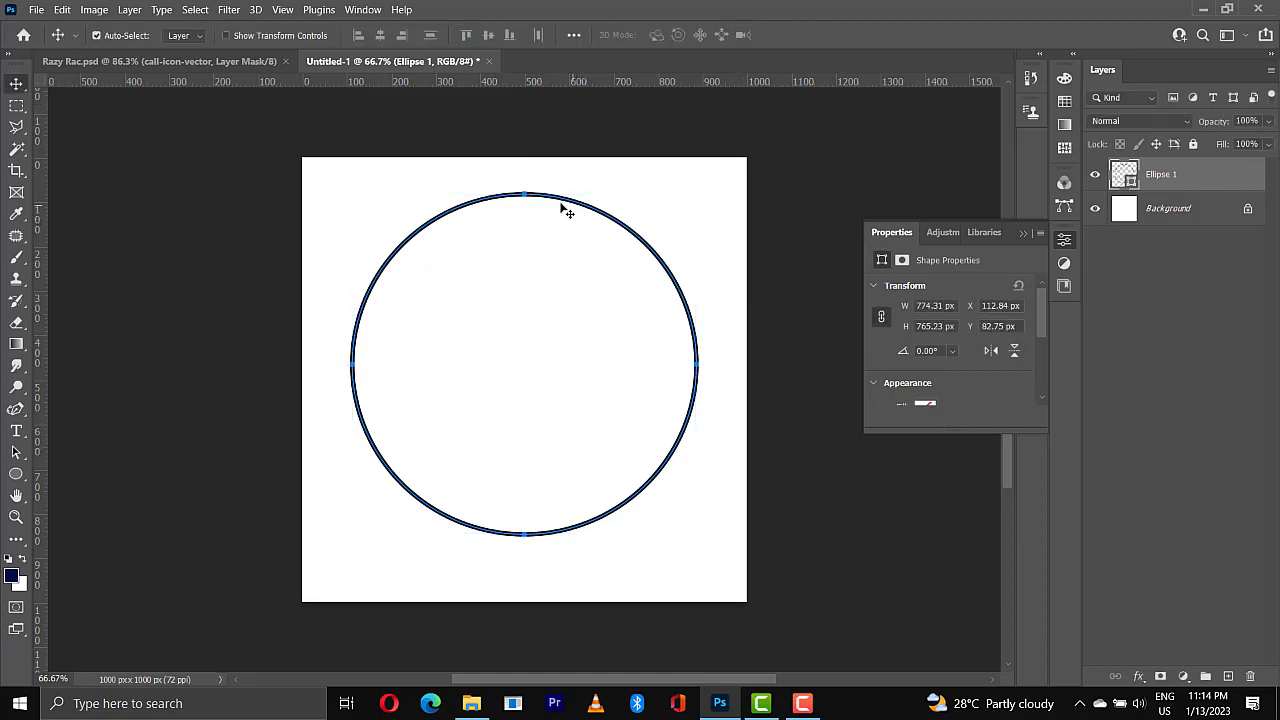
Duplicate the circle and scale the copy to about 60%, keeping it touching the large circle's top edge.
key("ctrl")
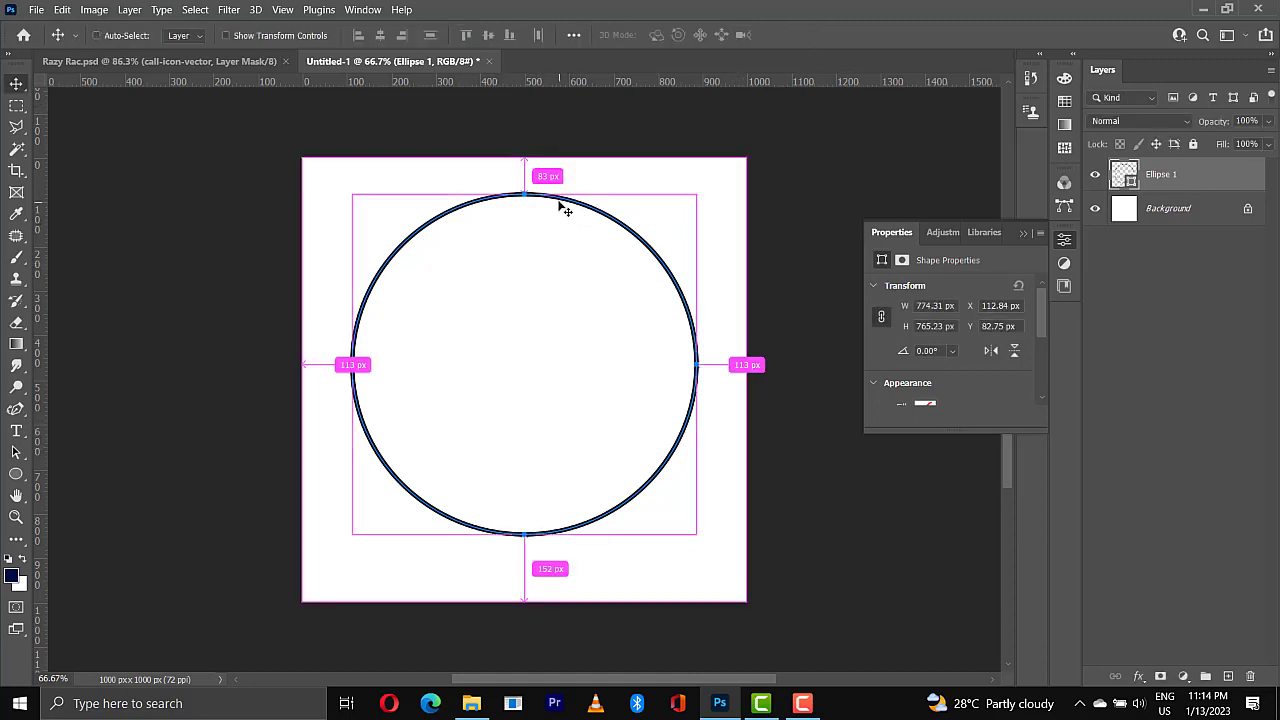
key("ctrl+j")
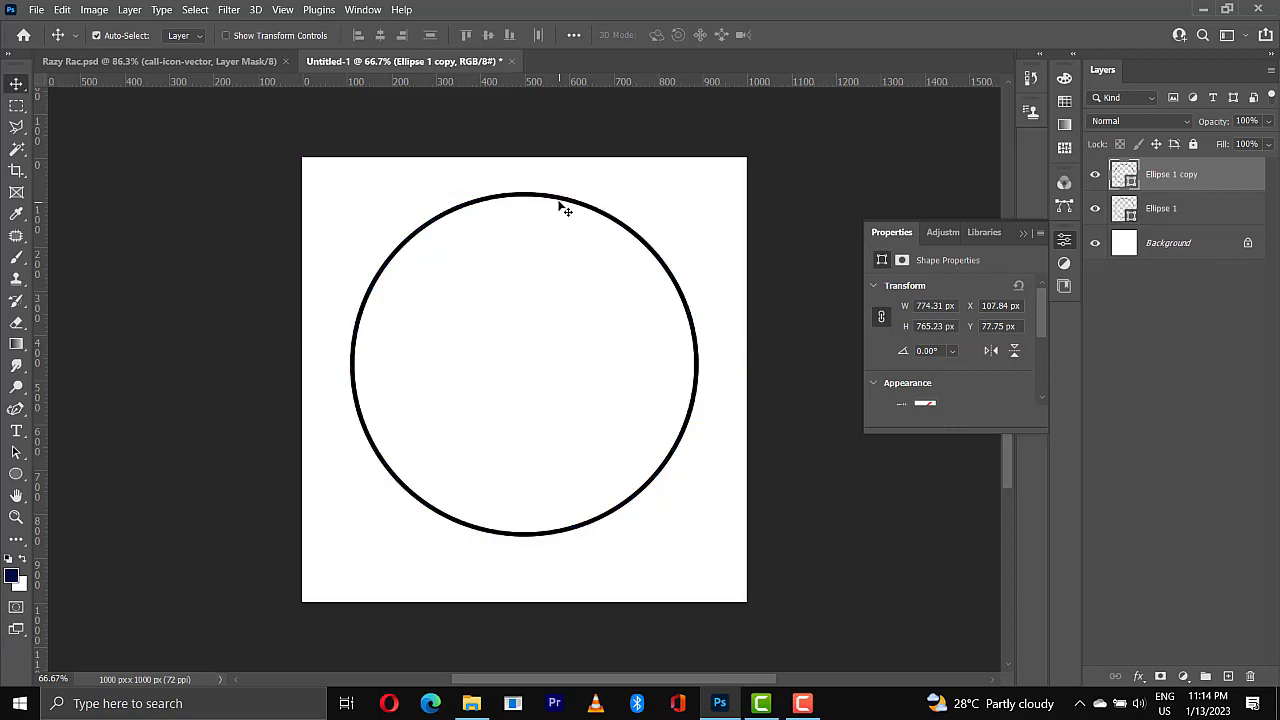
key("ctrl+t")
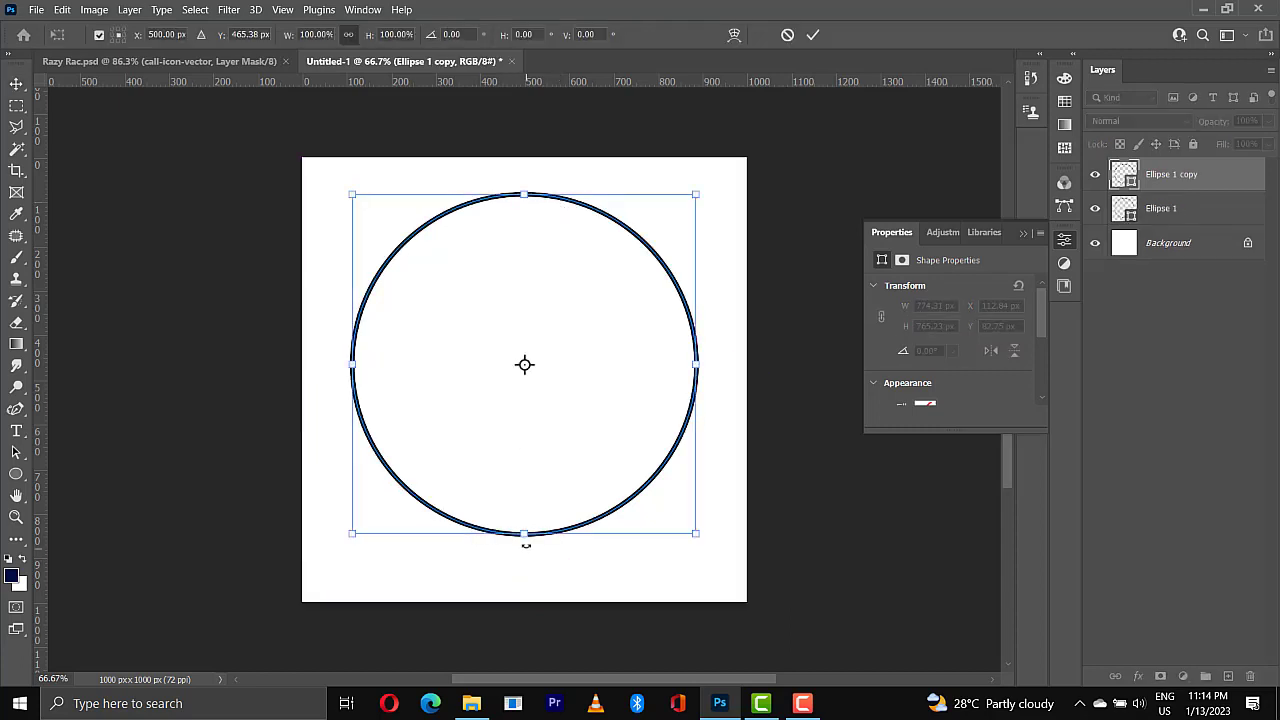
mouse_move(525, 535)
left_mouse_down()
mouse_move(520, 381)
mouse_move(521, 401)
left_mouse_up()
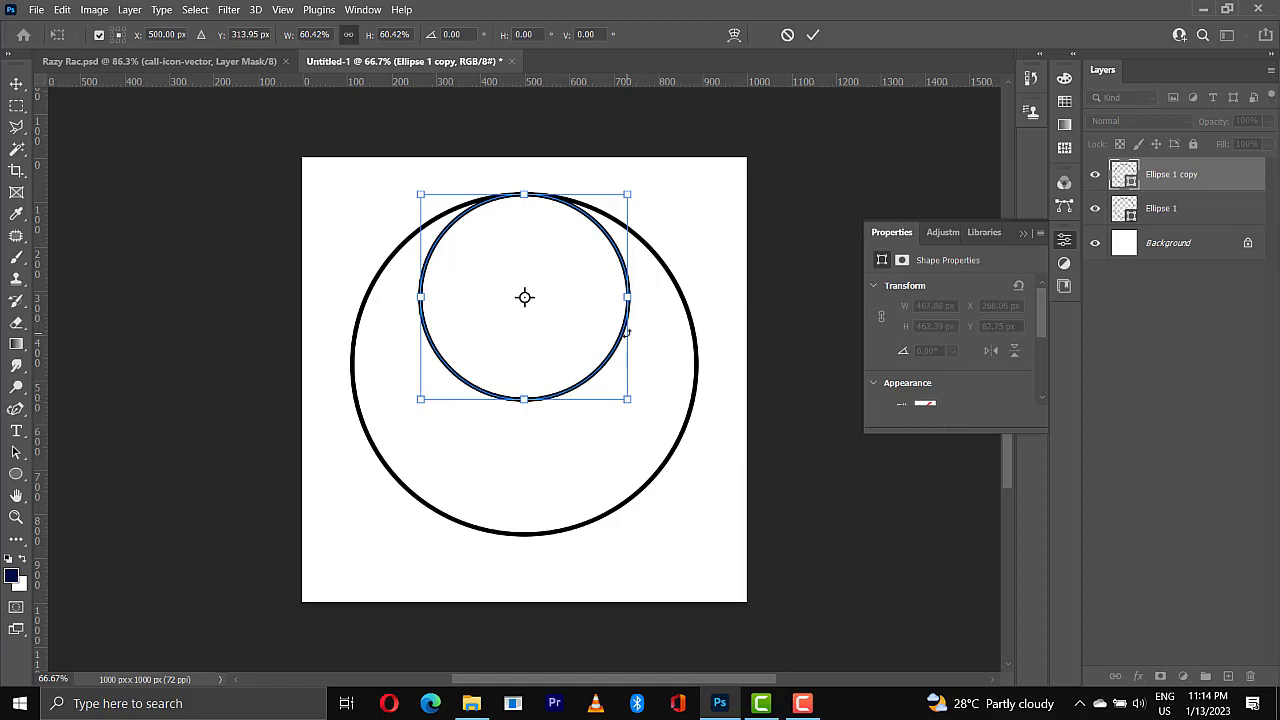
key("Return")
Duplicate the small circle and move the copy straight down until it touches the large circle's bottom edge.
key("ctrl+j")
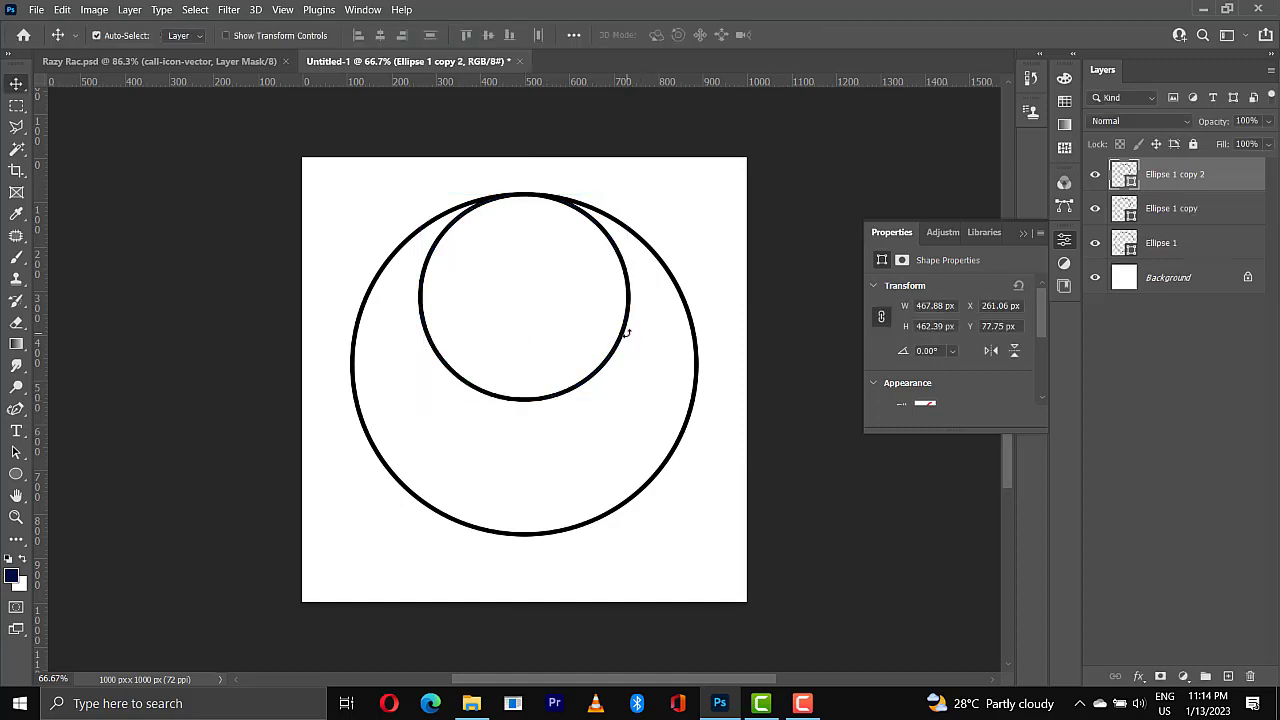
key("shift+Down")
key("shift+Down")
key("shift+Down")
key("shift+Down")
key("shift+Down")
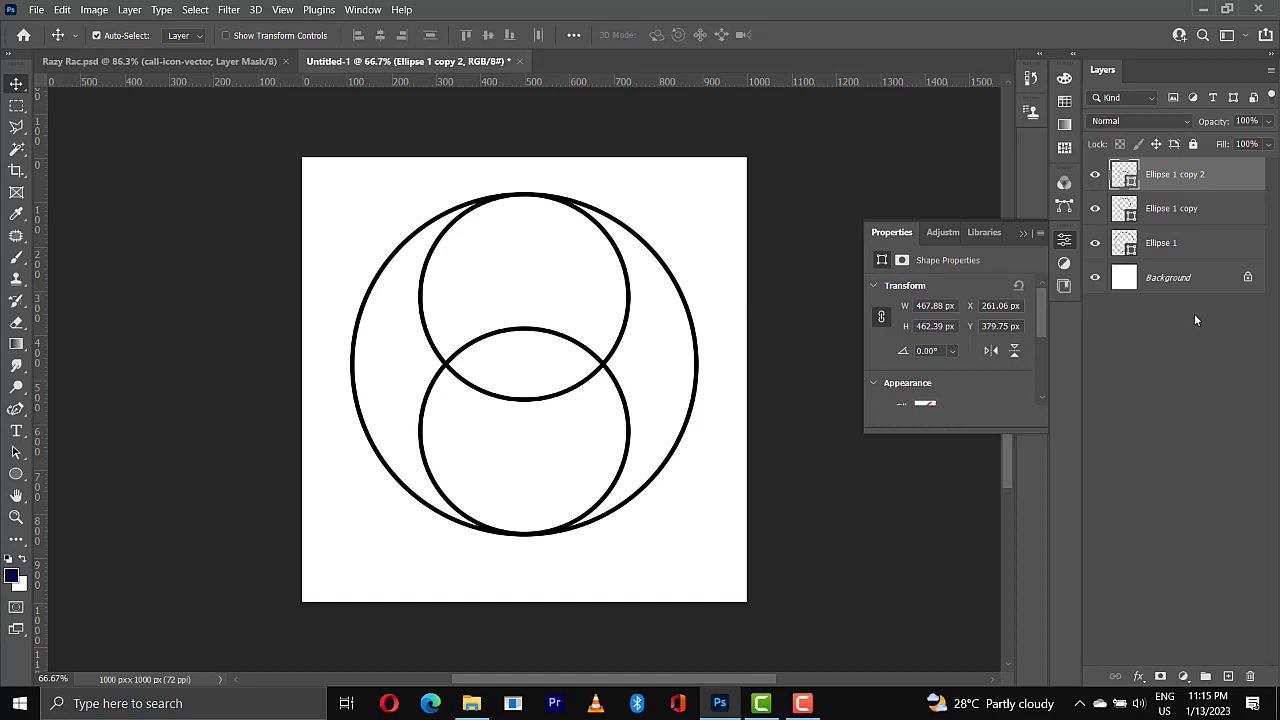
Duplicate both small circles together and rotate the copied pair by -90 degrees.
left_click(1178, 213, "shift")
left_click(1178, 213, "shift")
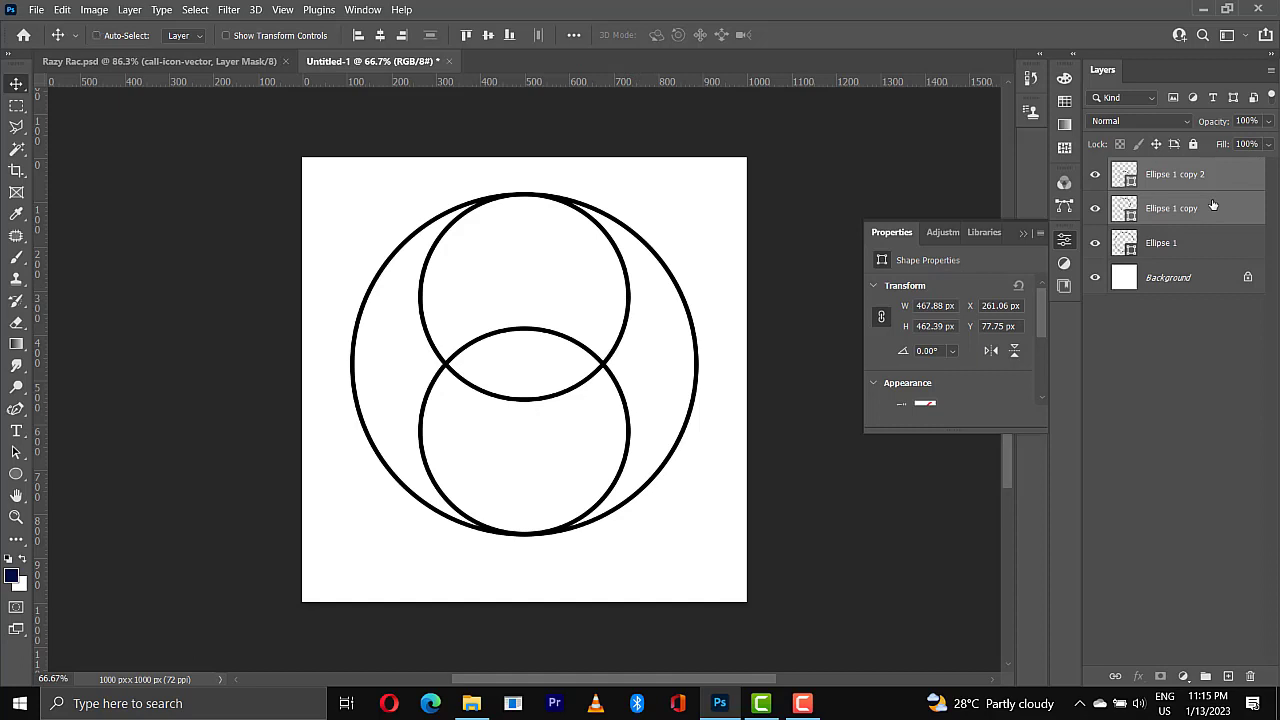
key("ctrl+j")
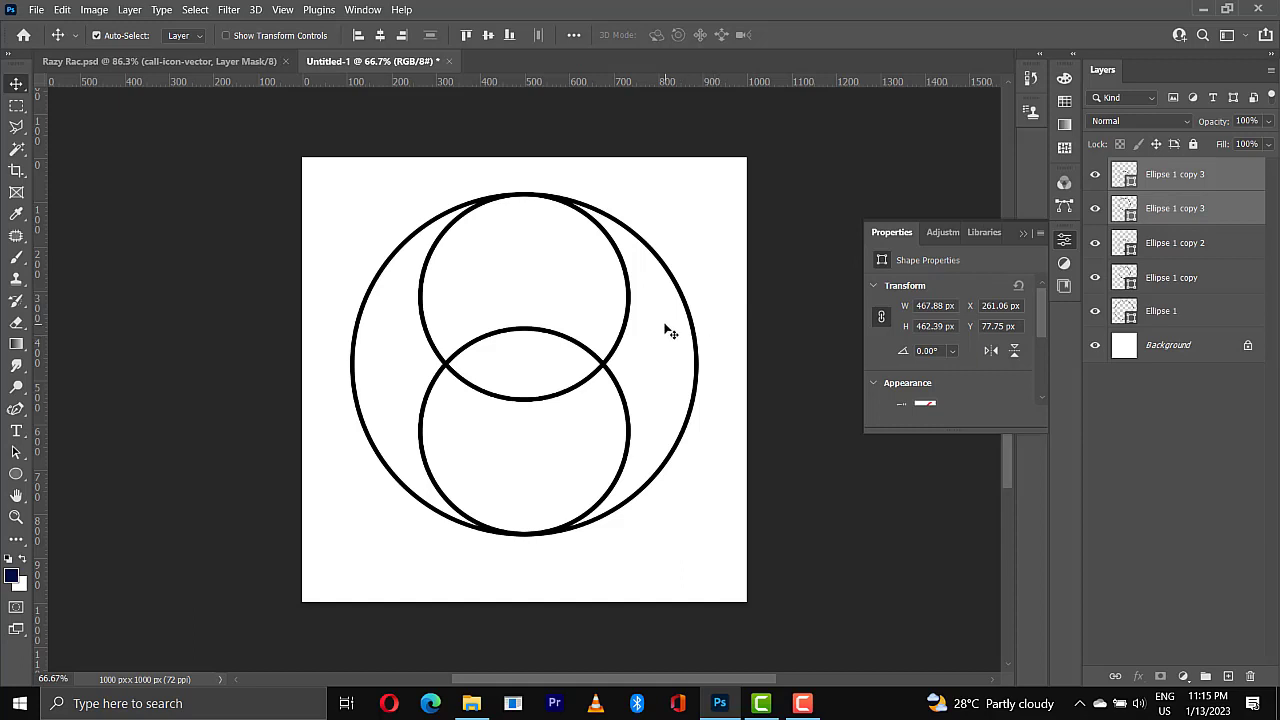
key("ctrl+t")
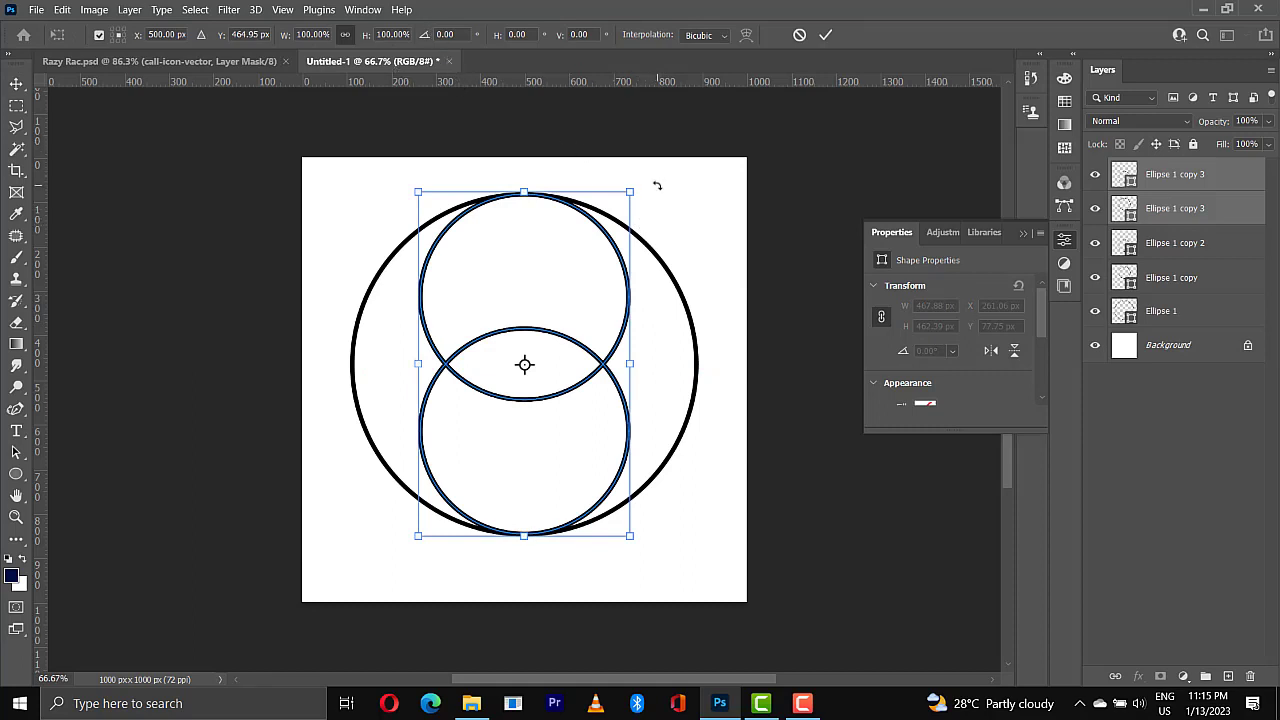
left_click_drag(654, 183, 445, 269)
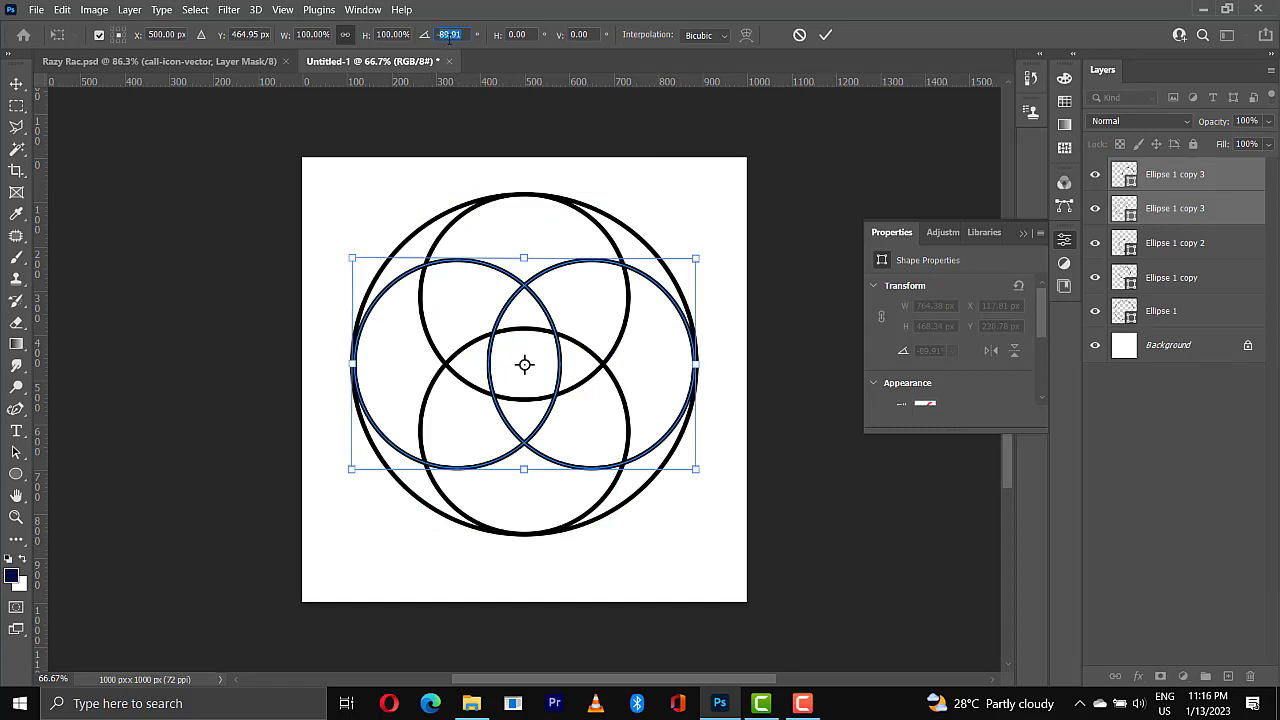
left_click(444, 35)
type("-90")
key("Return")
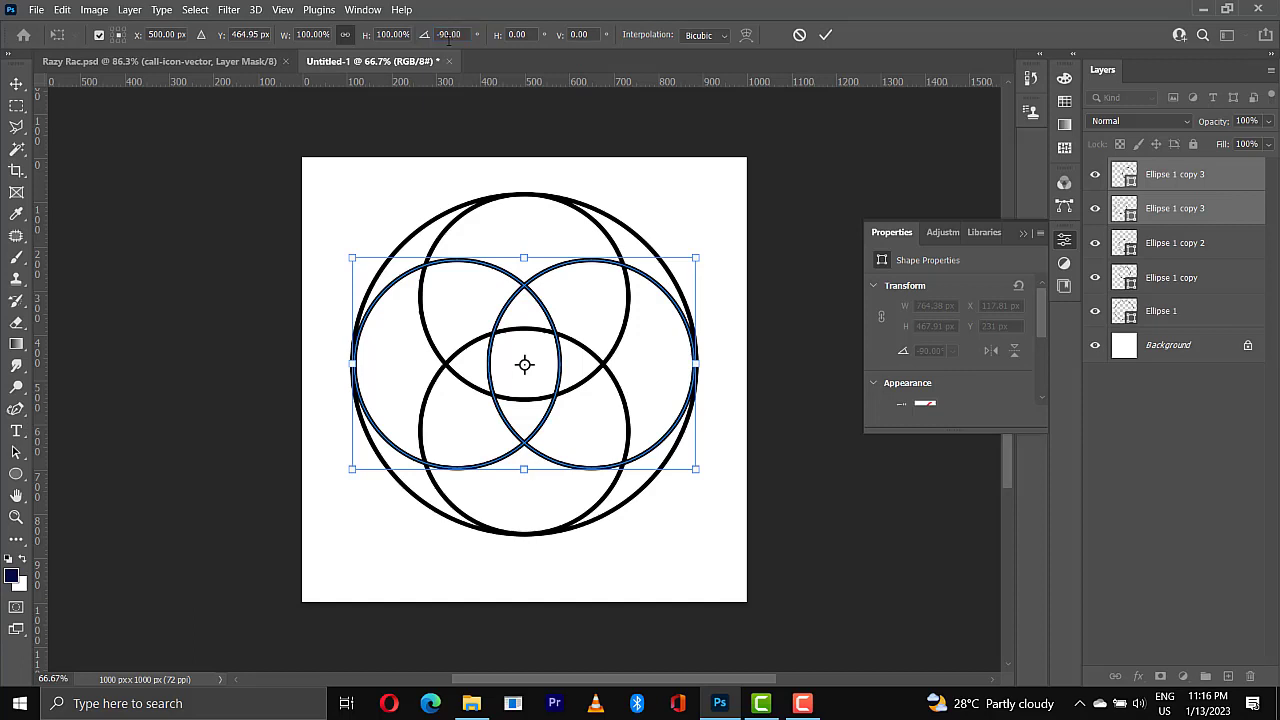
left_click(826, 35)
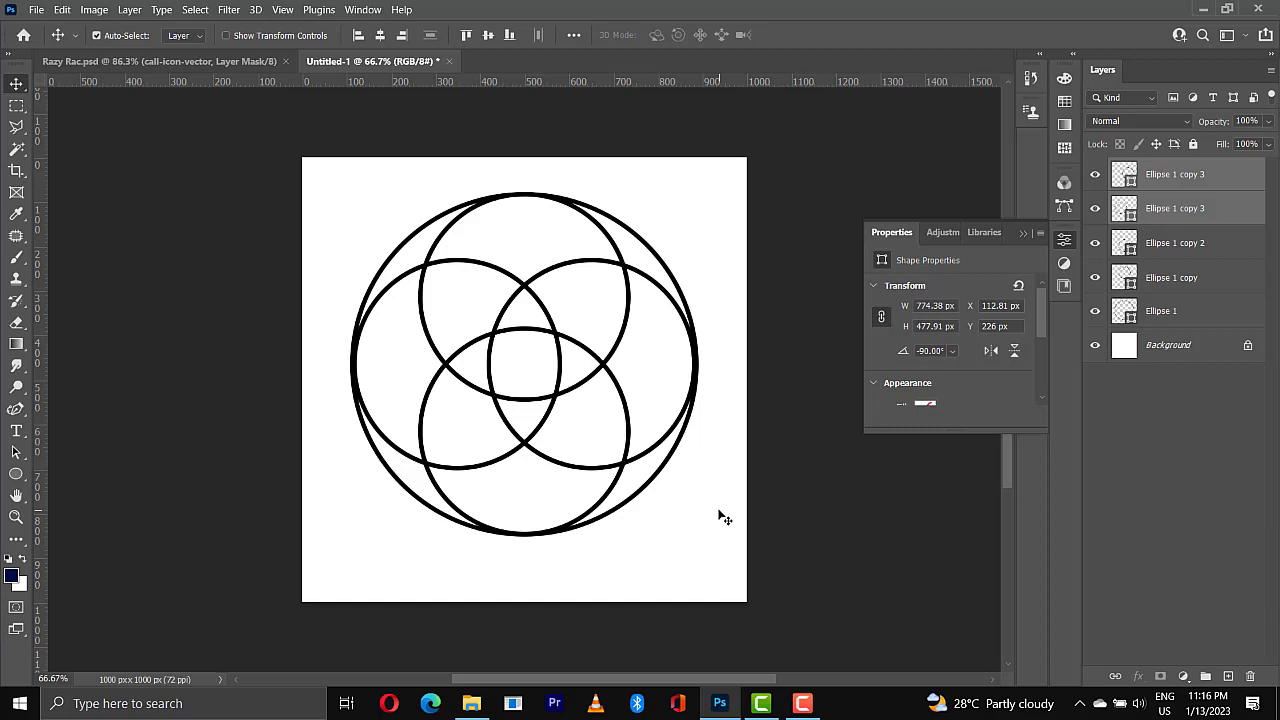
Convert all five ellipse layers together into one smart object.
left_click(1176, 314, "shift")
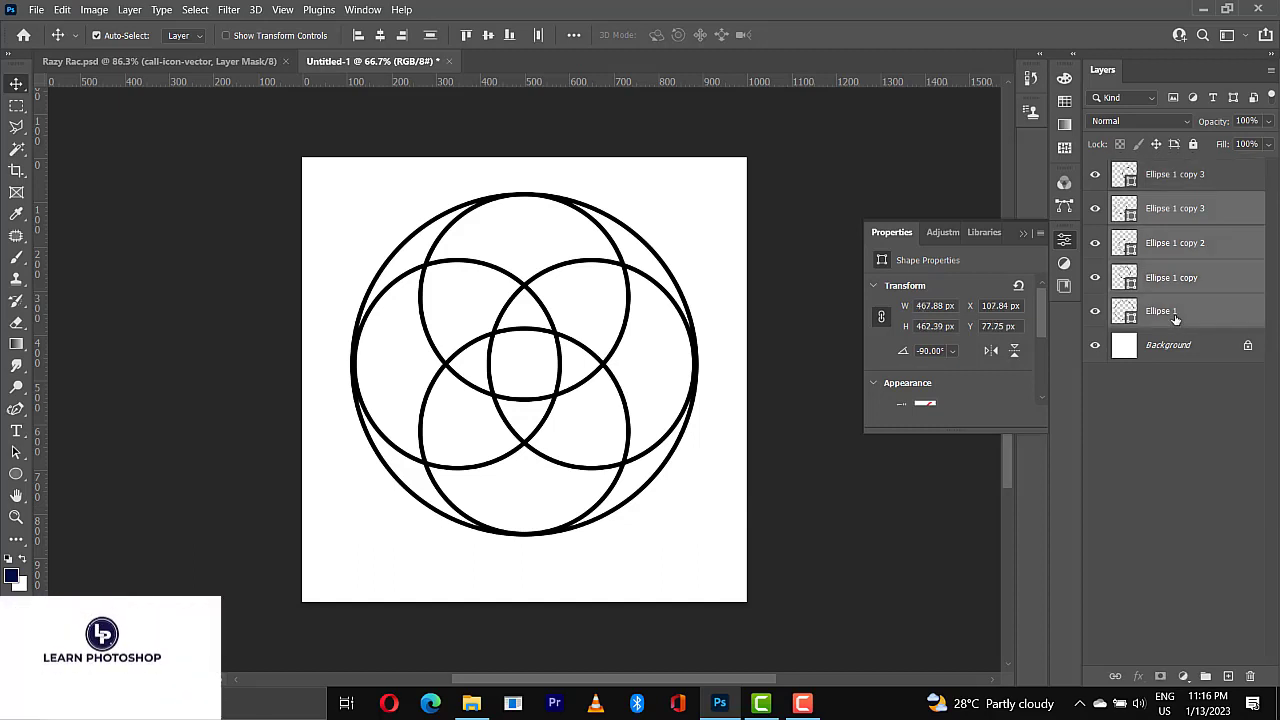
left_click(1160, 189, "ctrl")
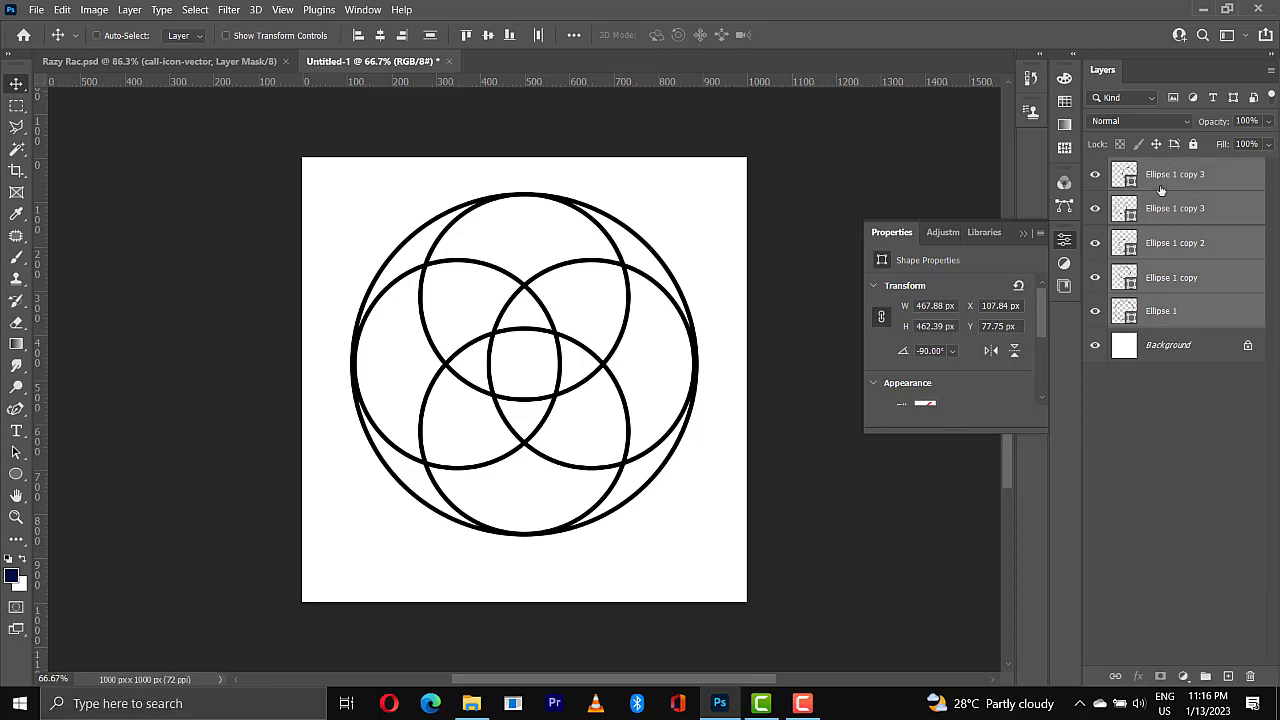
right_click(1160, 189)
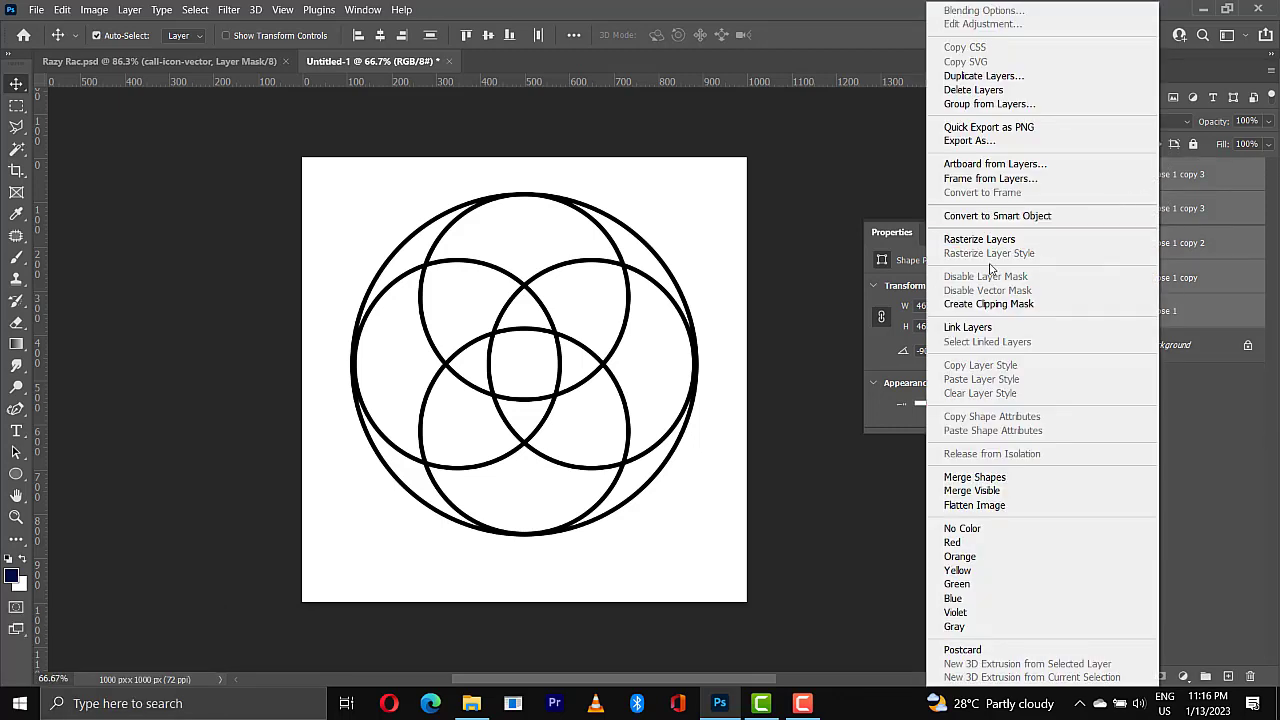
left_click(972, 216)
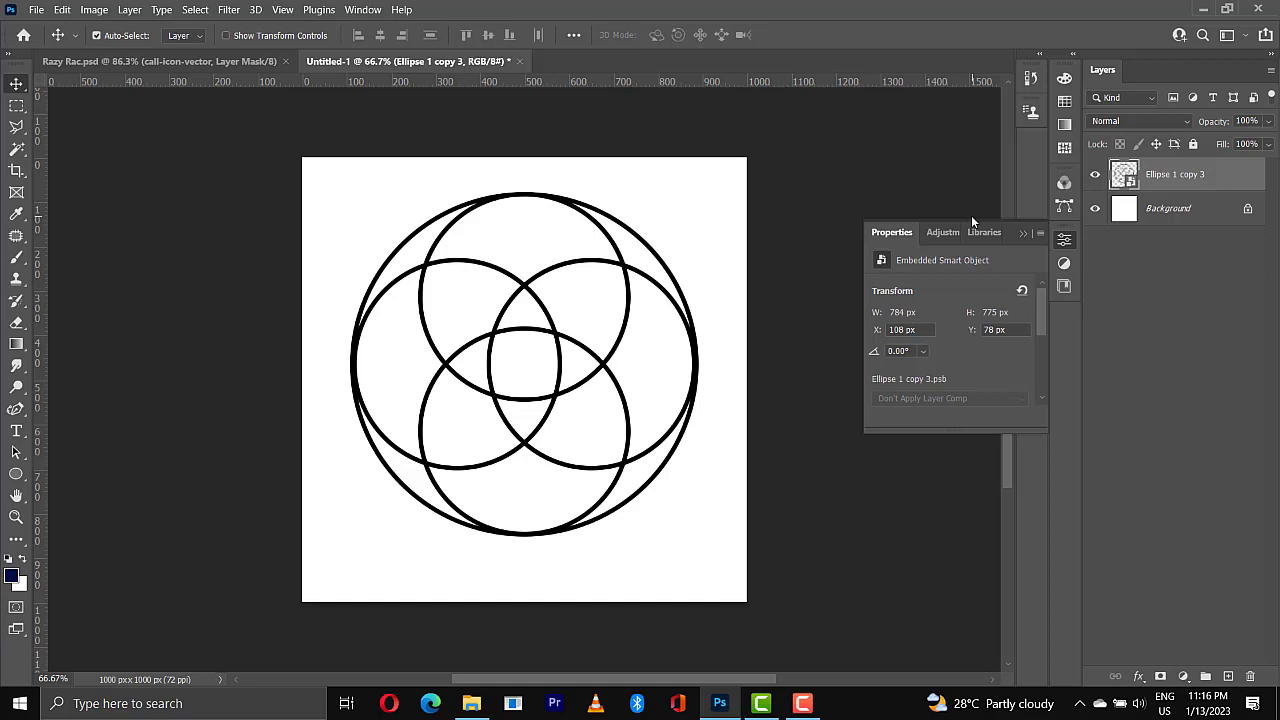
Draw a closed Pen tool triangle from the large circle's top through the lower-left small-circle crossing and the central overlap's lower-right corner.
left_click(15, 411)
right_click(15, 411)
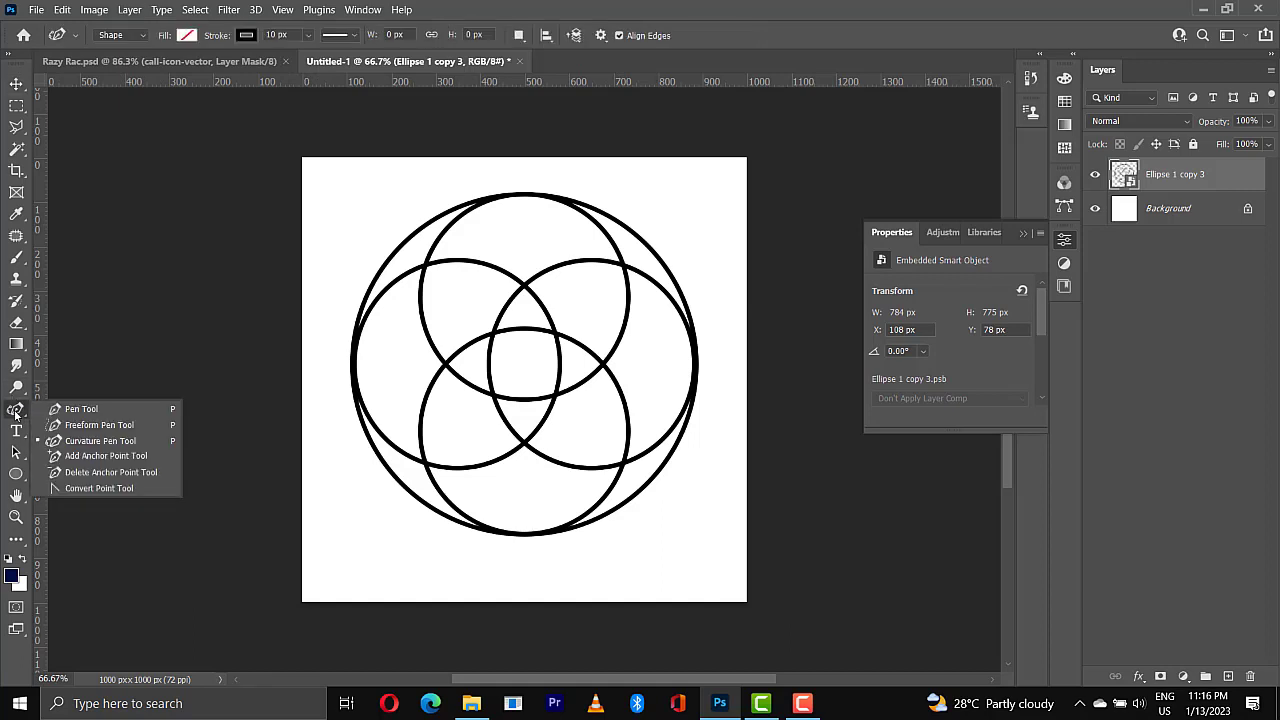
left_click(80, 409)
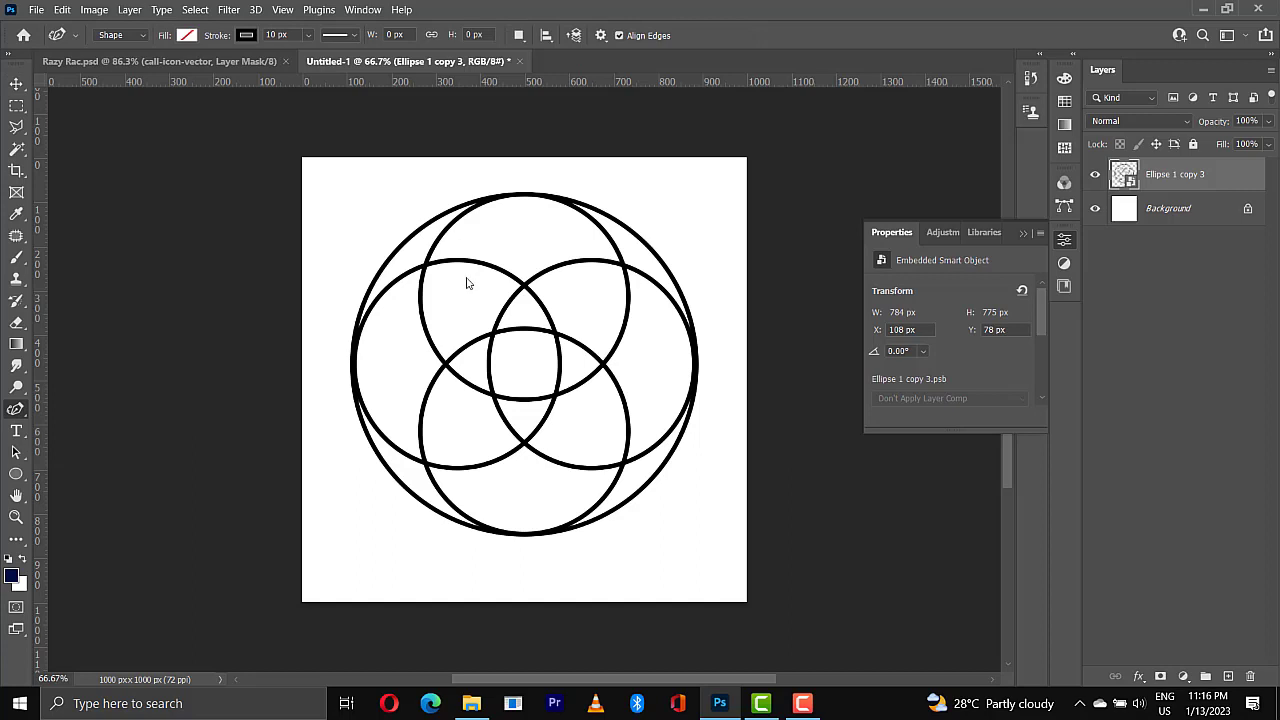
left_click(510, 197)
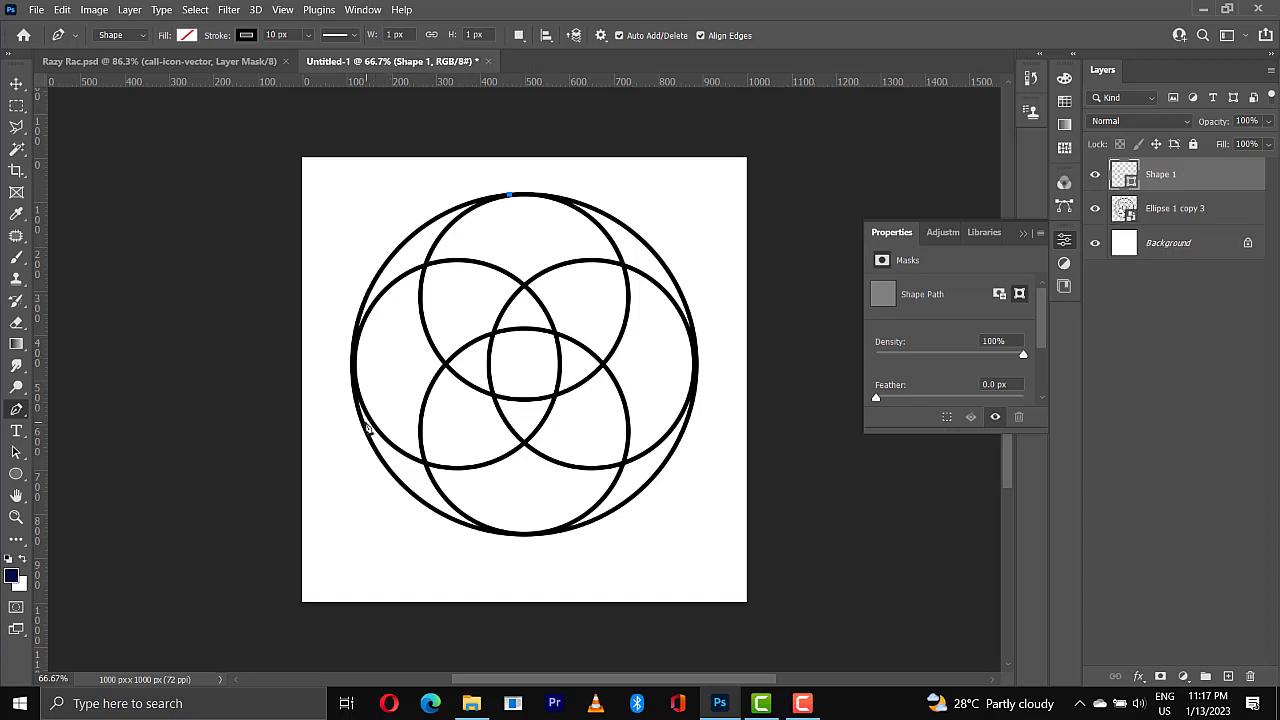
left_click(426, 463)
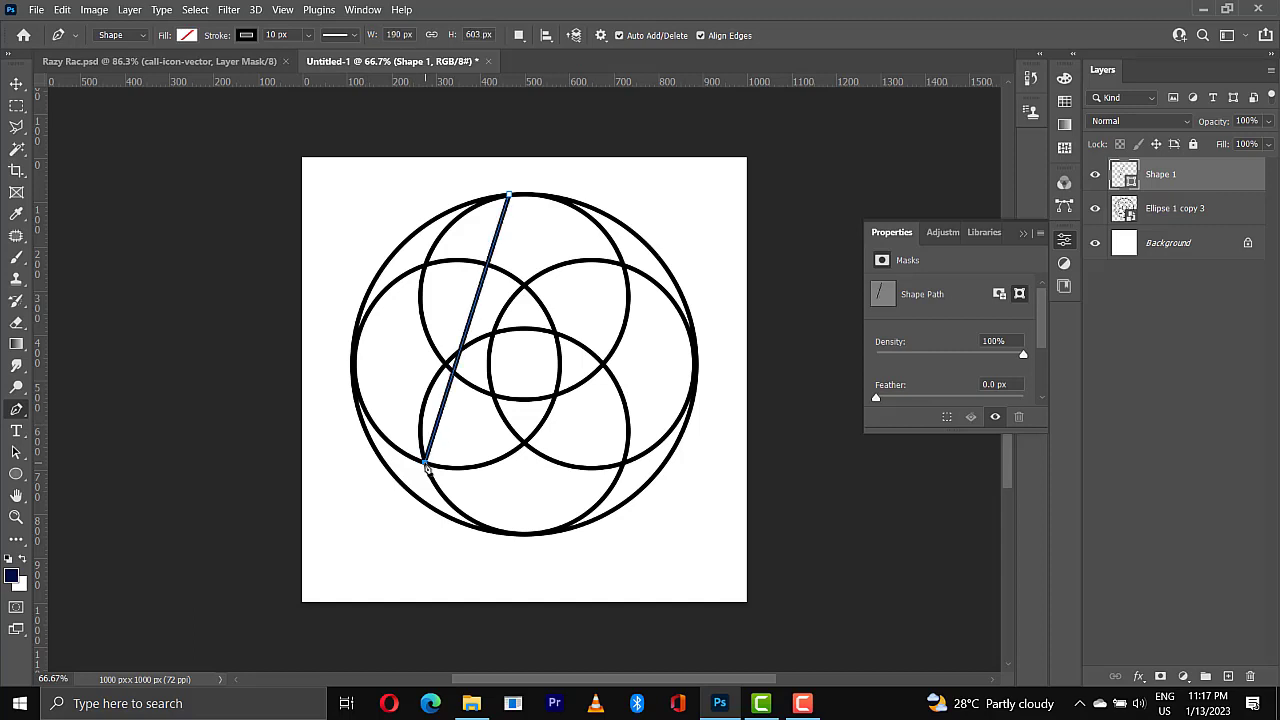
left_click(555, 399)
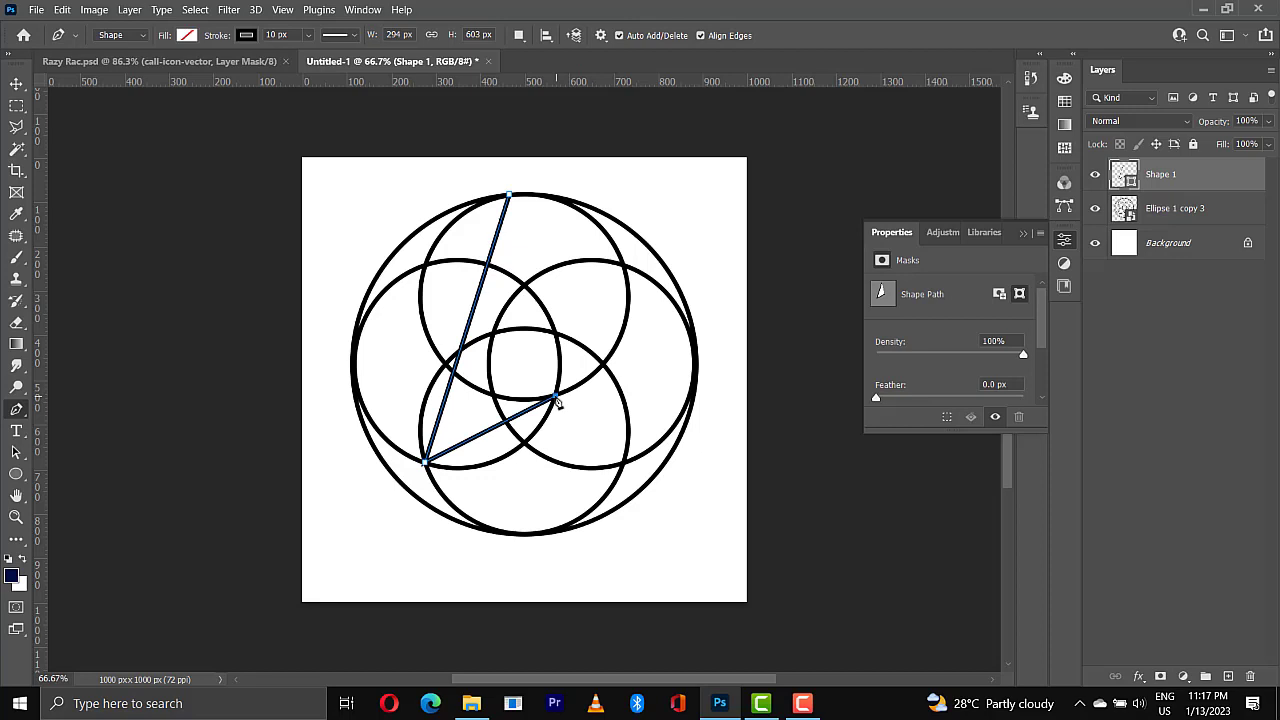
left_click(510, 196)
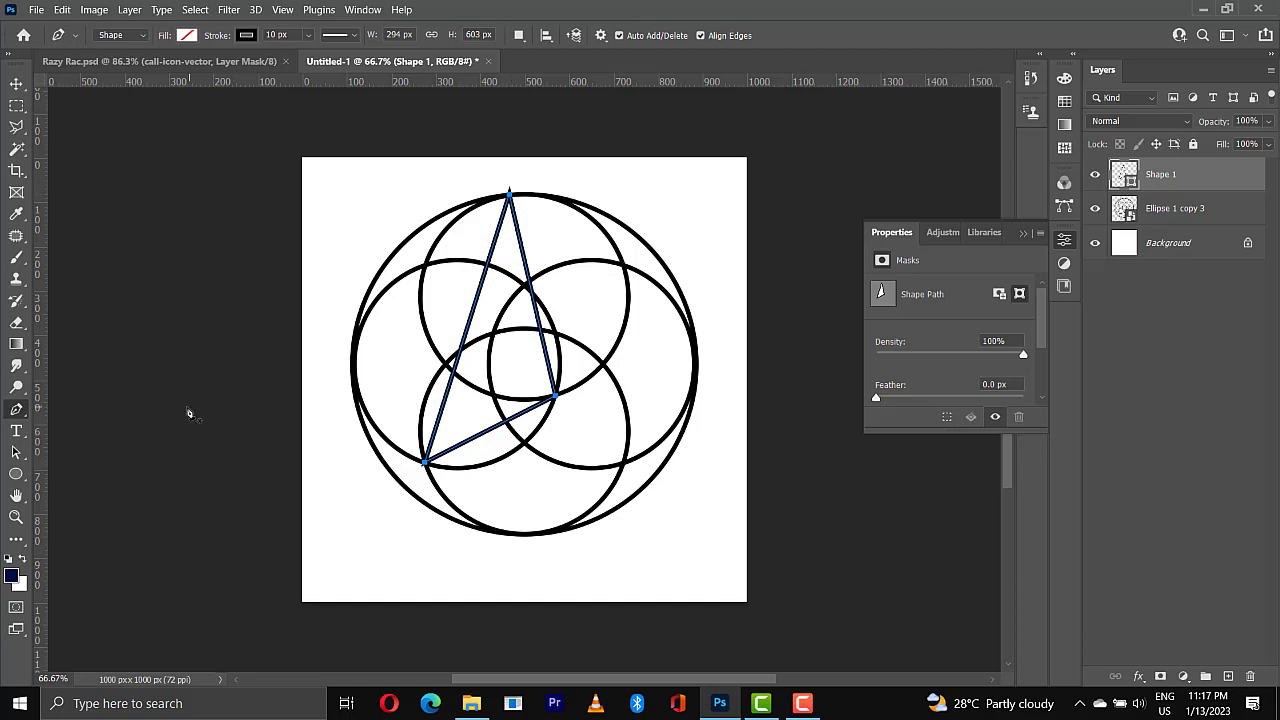
Bend the triangle's left edge with the Curvature Pen tool to follow the large circle and the left small circle's outer arc.
right_click(16, 410)
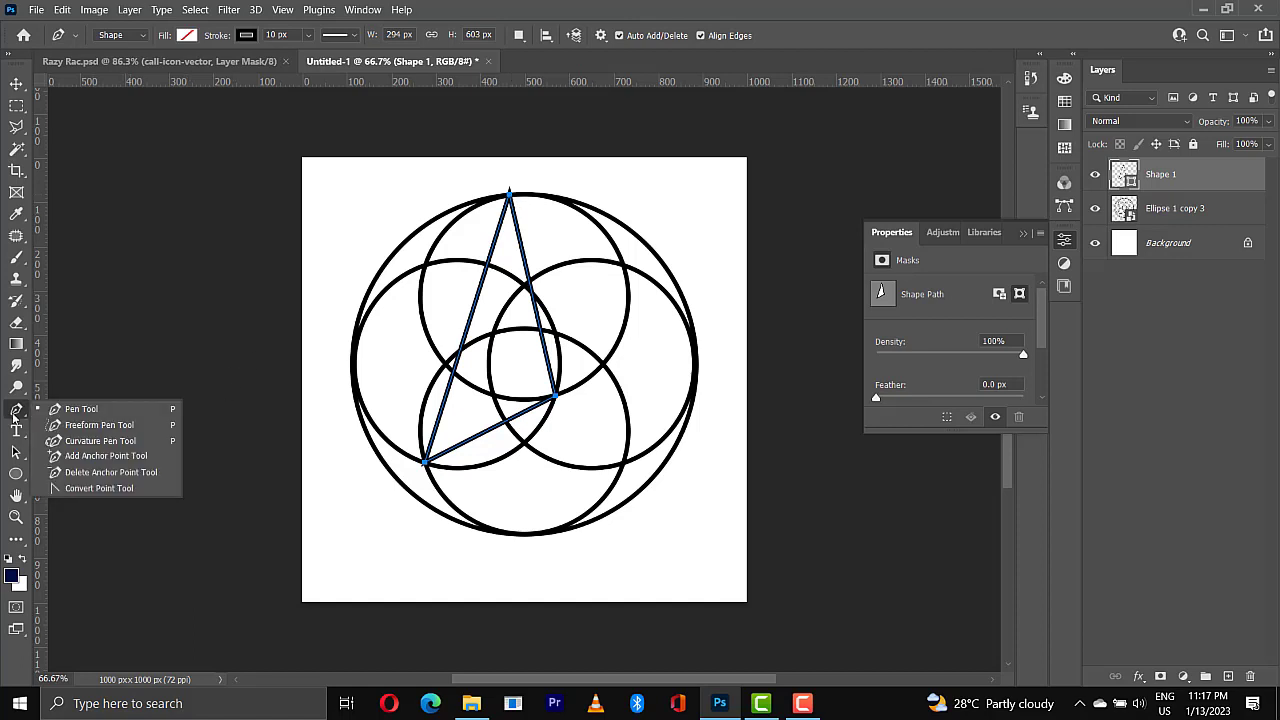
left_click(80, 444)
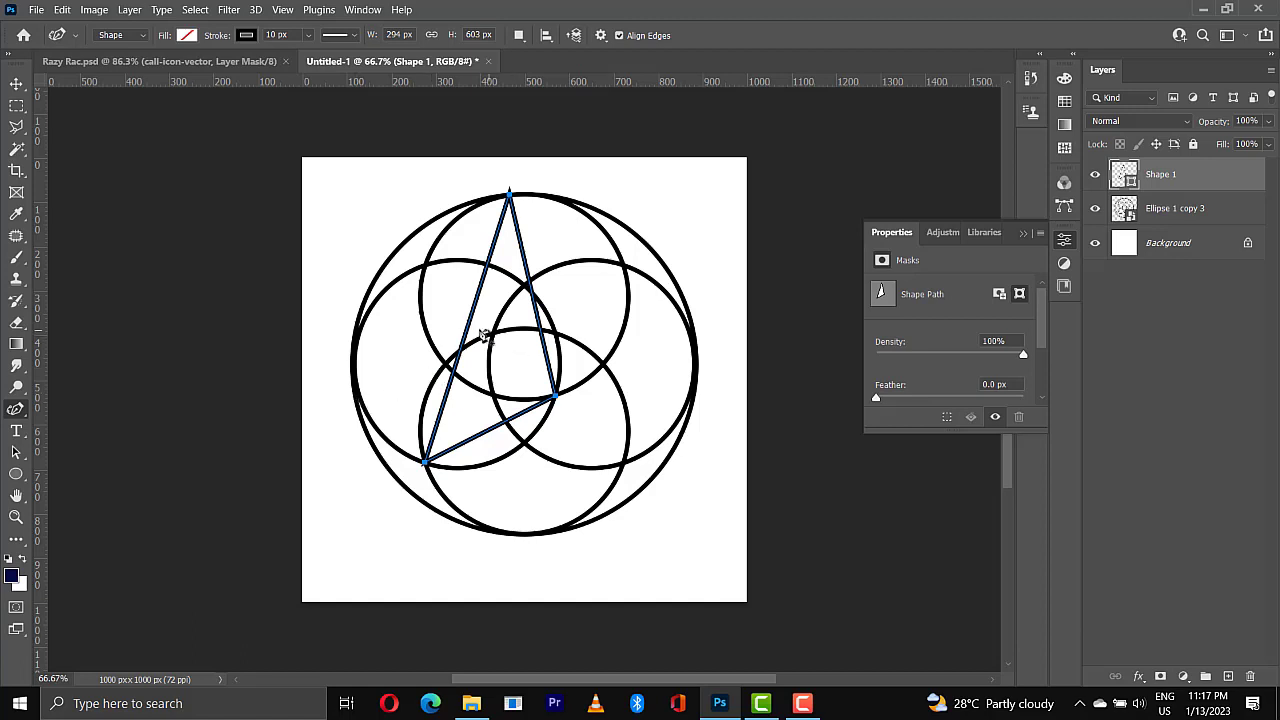
left_click_drag(473, 333, 365, 345)
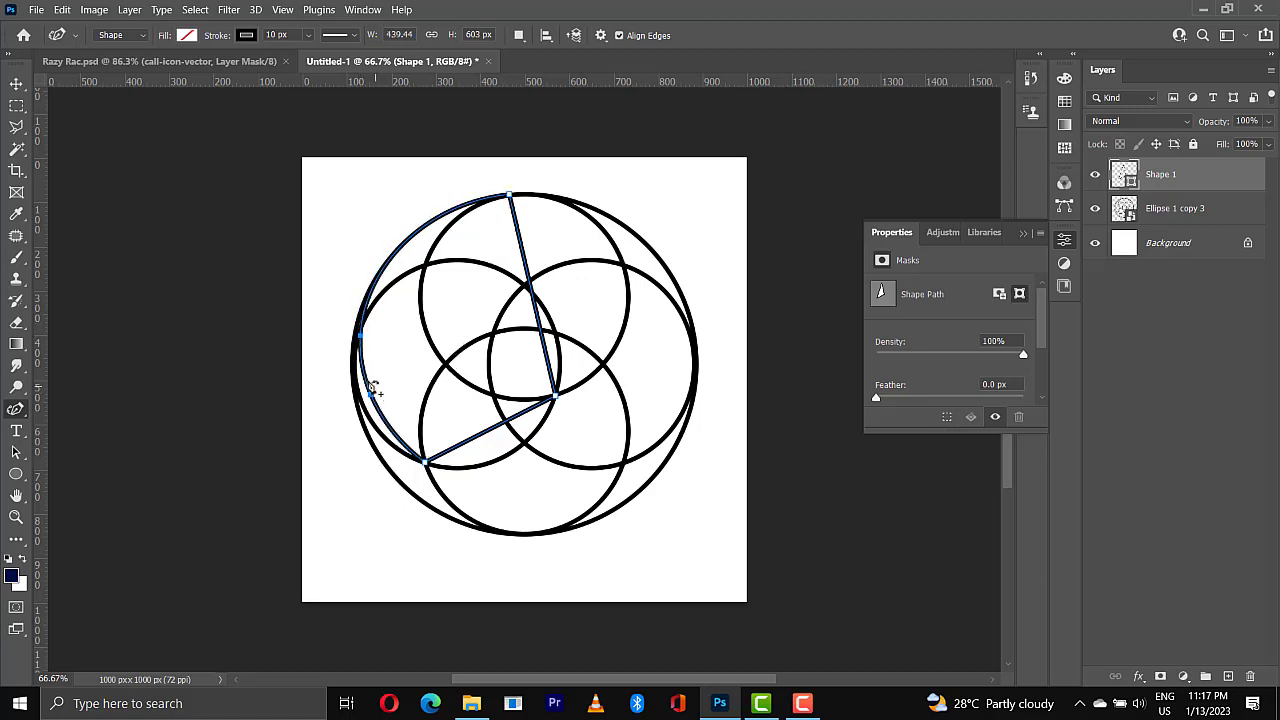
left_click_drag(364, 343, 357, 341)
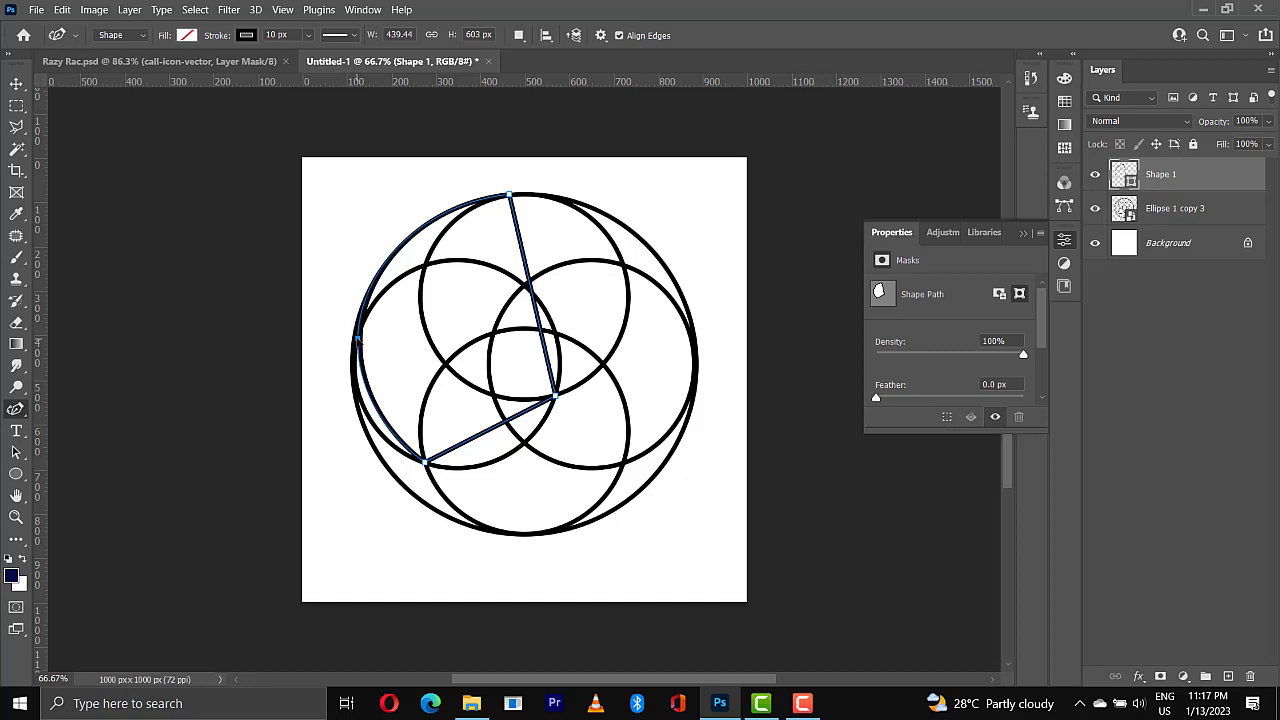
left_click(379, 413)
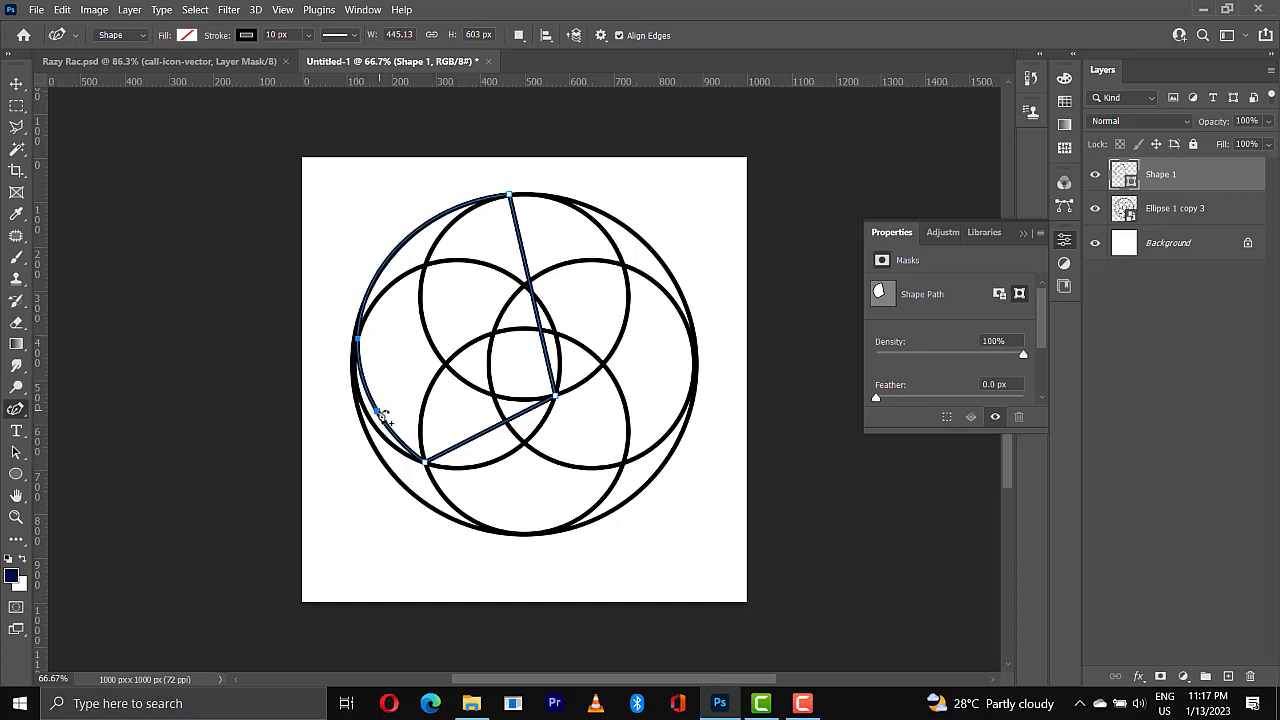
left_click_drag(383, 415, 371, 414)
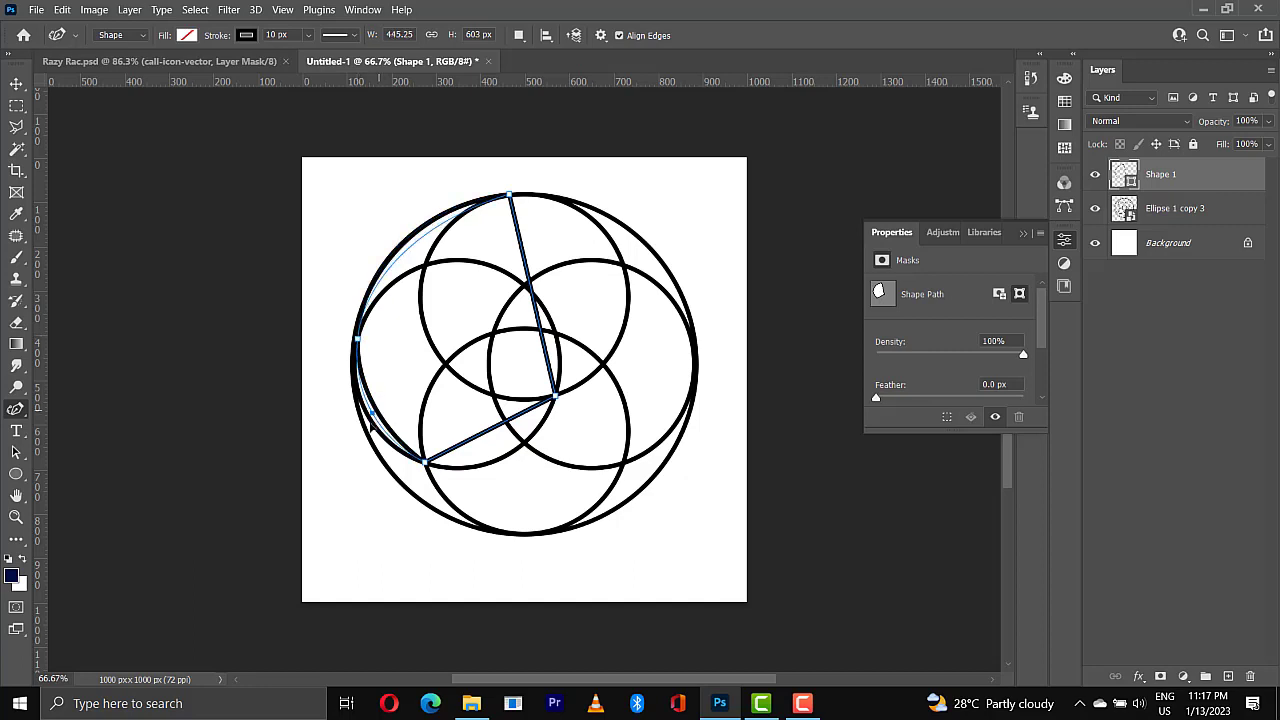
left_click_drag(357, 340, 366, 294)
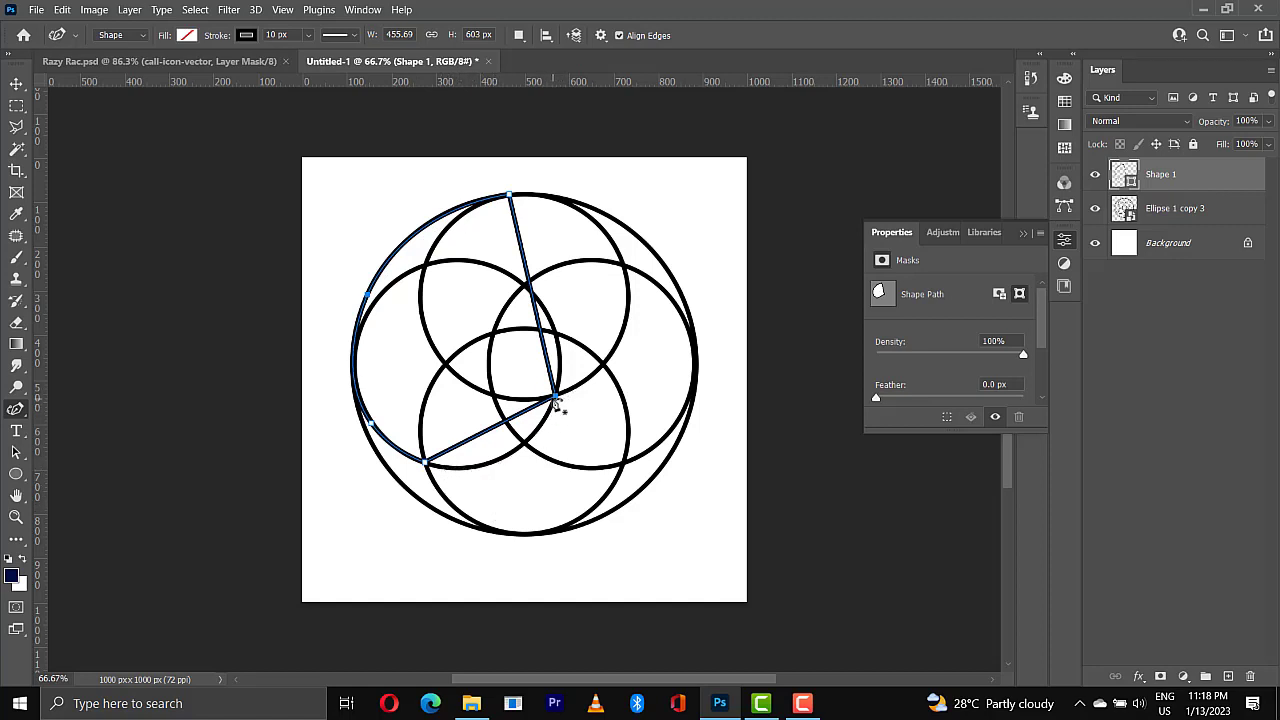
Curve the triangle's lower edge along the left small circle and its remaining straight edge along the upper small circle, forming a crescent.
left_click(487, 433)
left_click_drag(497, 433, 509, 456)
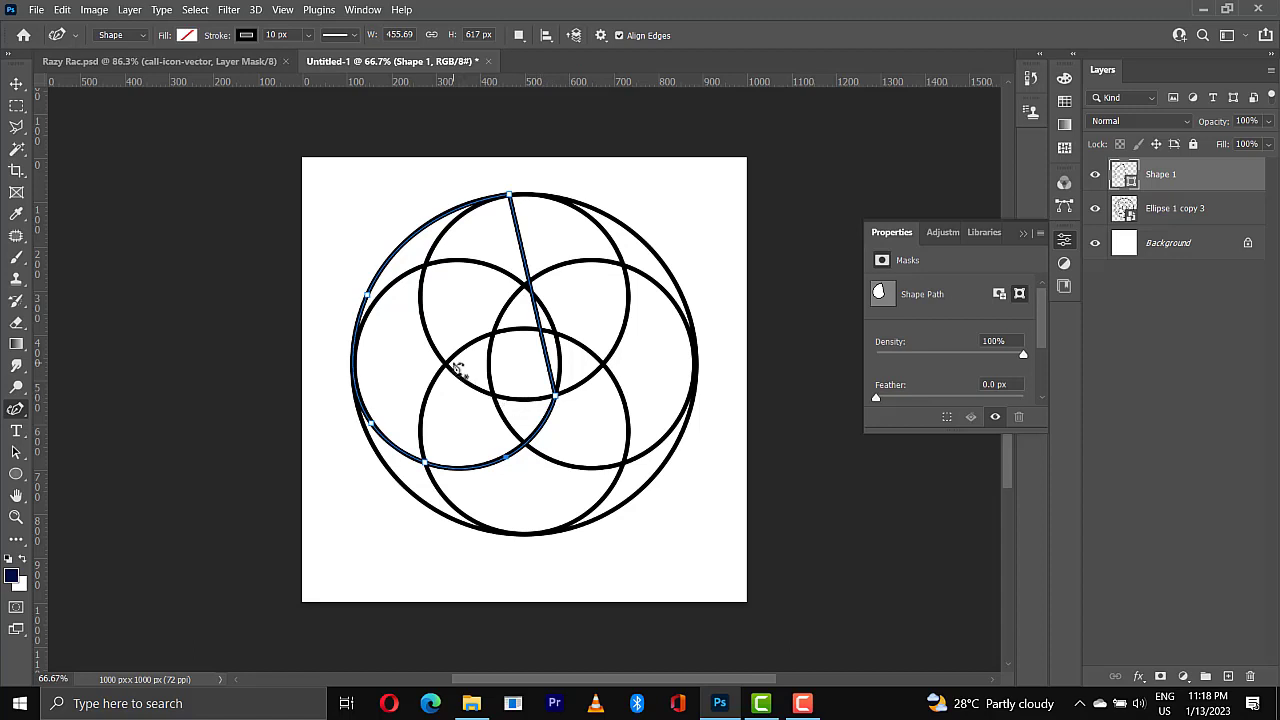
left_click(532, 292)
left_click_drag(537, 298, 426, 328)
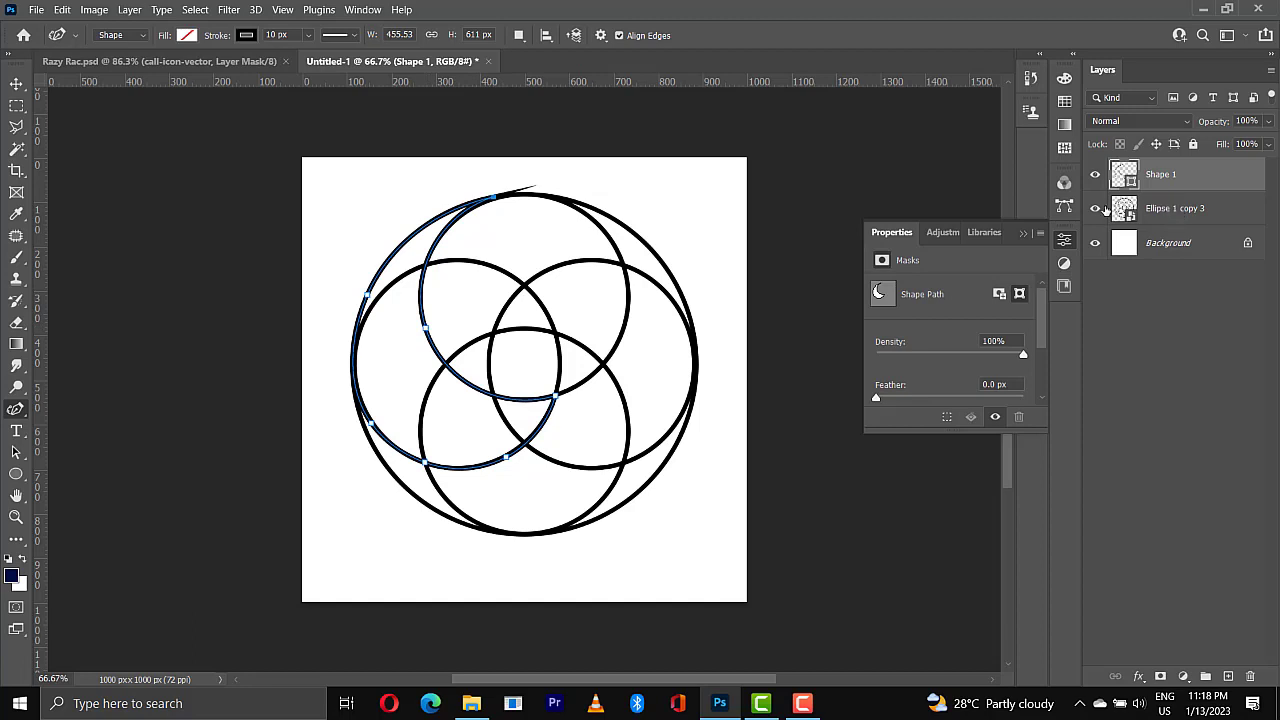
Hide the circle grid layer and give the crescent the black-and-cyan gradient preset as fill, with no stroke.
left_click(1097, 209)
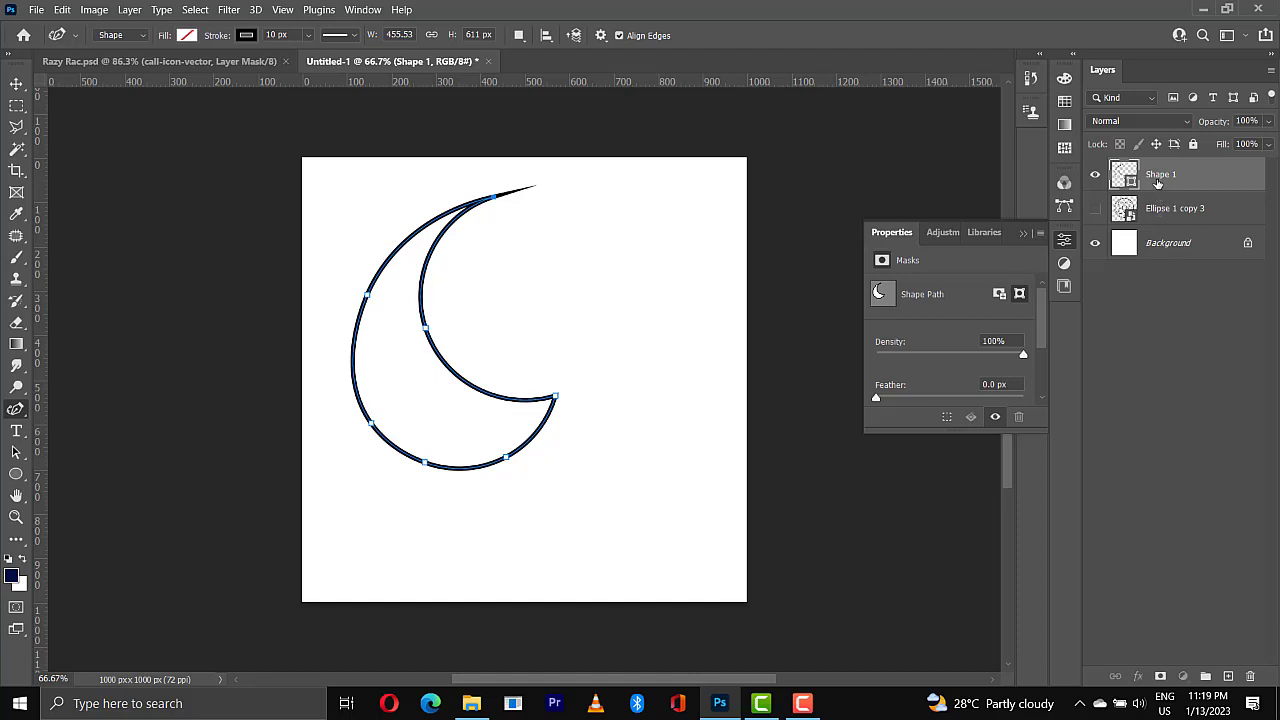
left_click(188, 38)
left_click(150, 67)
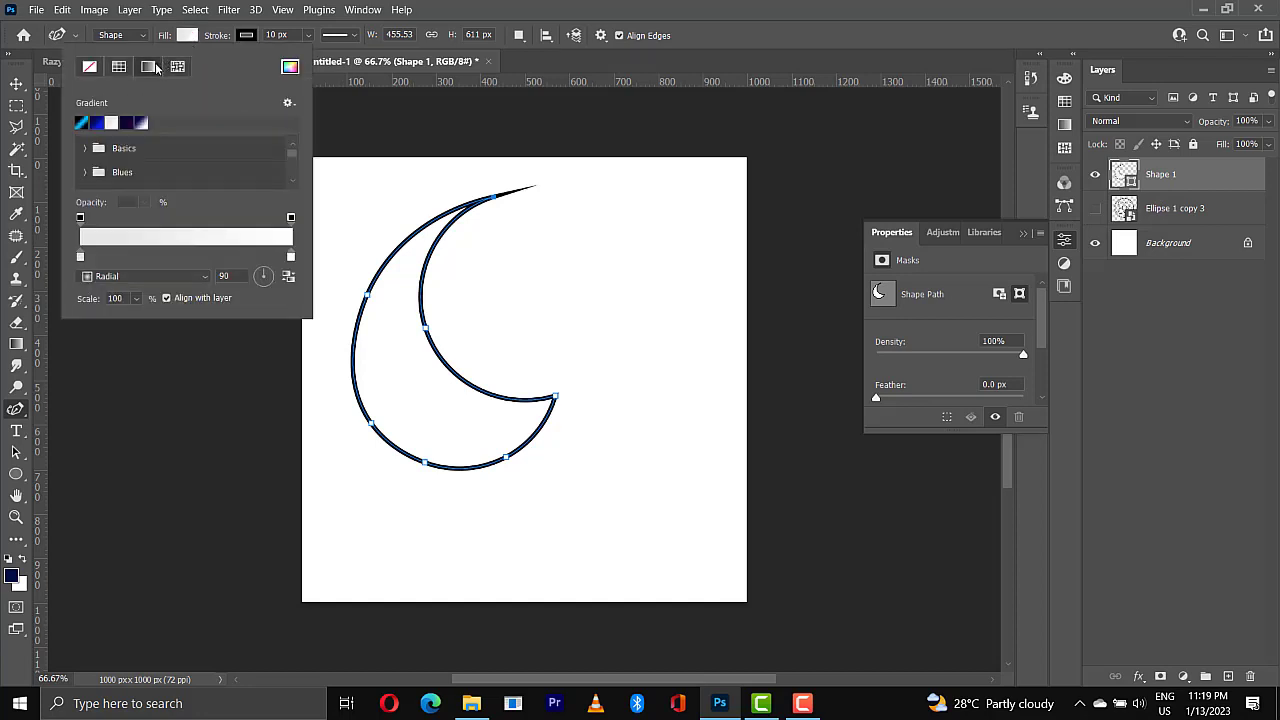
double_click(81, 122)
key("v")
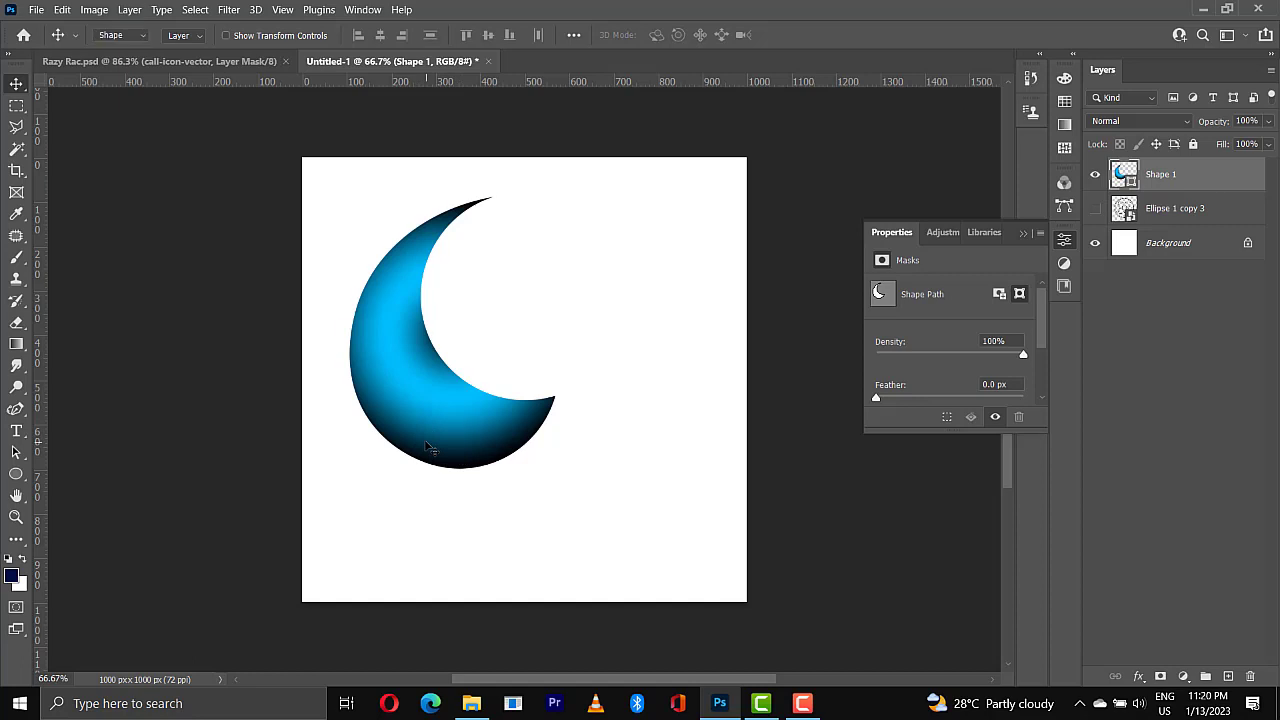
Change the crescent's gradient fill style to Linear.
key("u")
left_click(190, 40)
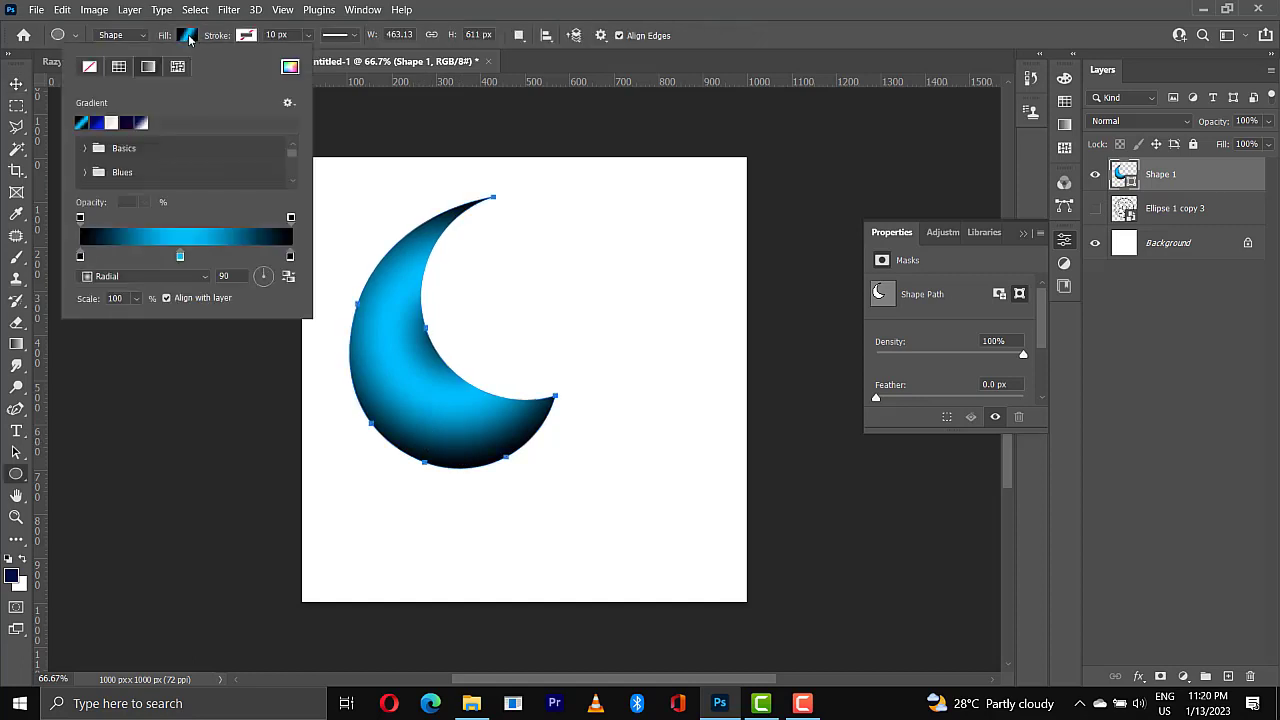
left_click(135, 278)
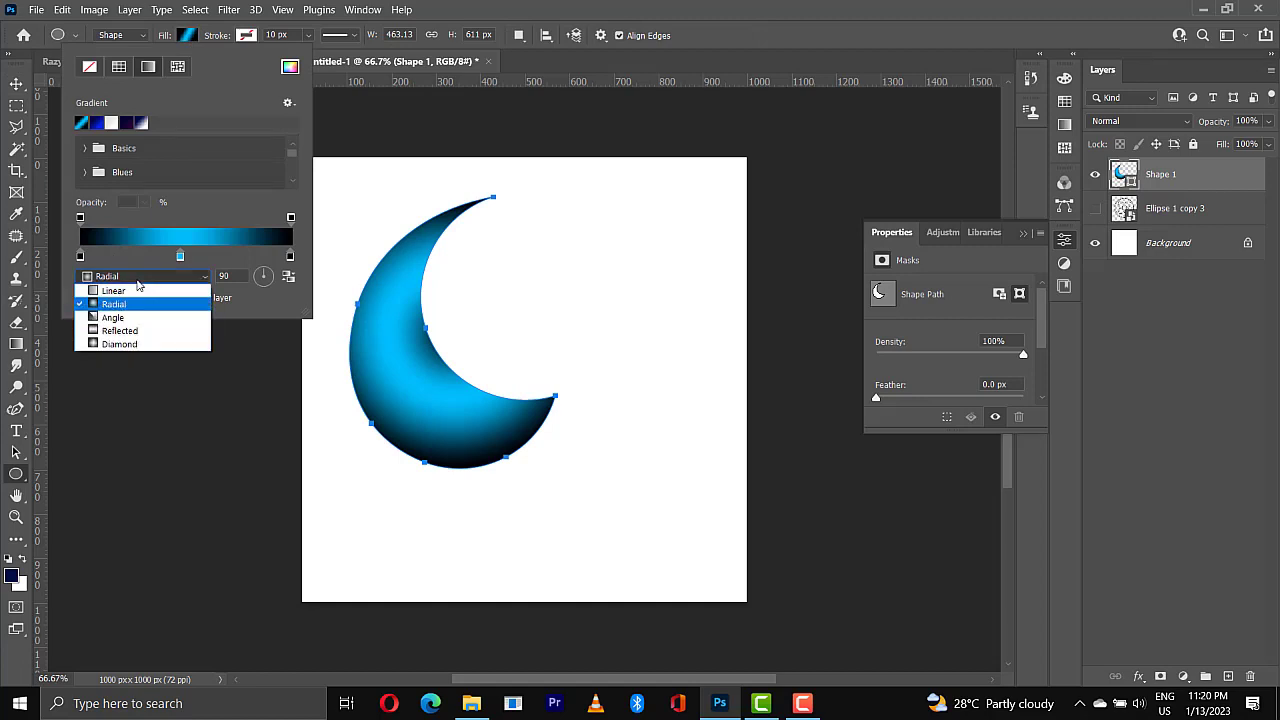
left_click(123, 296)
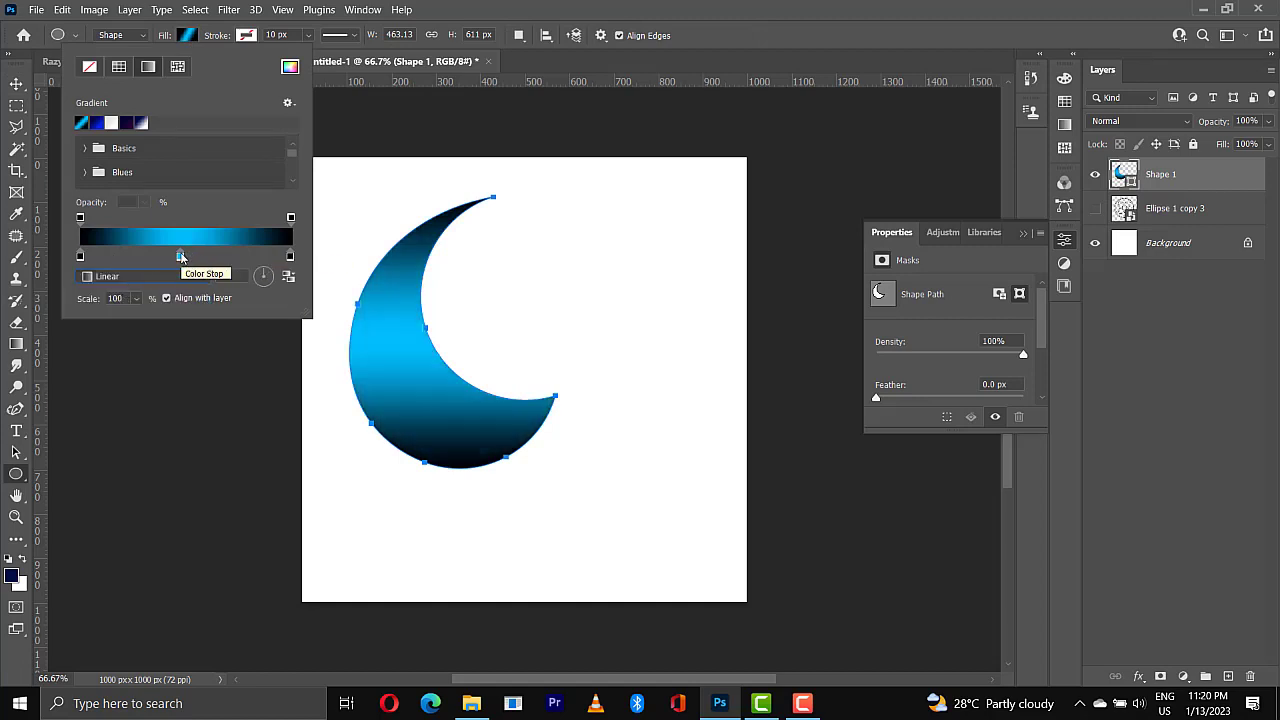
Recolor the gradient's first color stop to the very dark purple 0b000e.
left_click(83, 256)
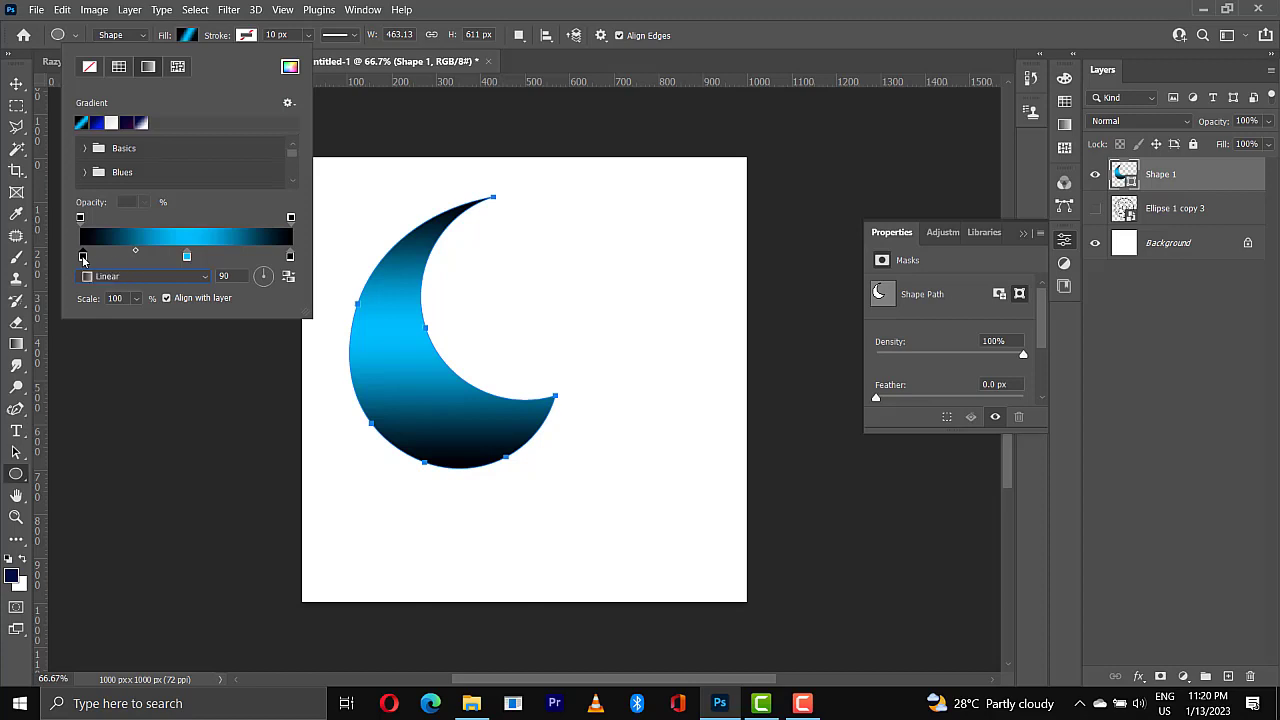
double_click(83, 256)
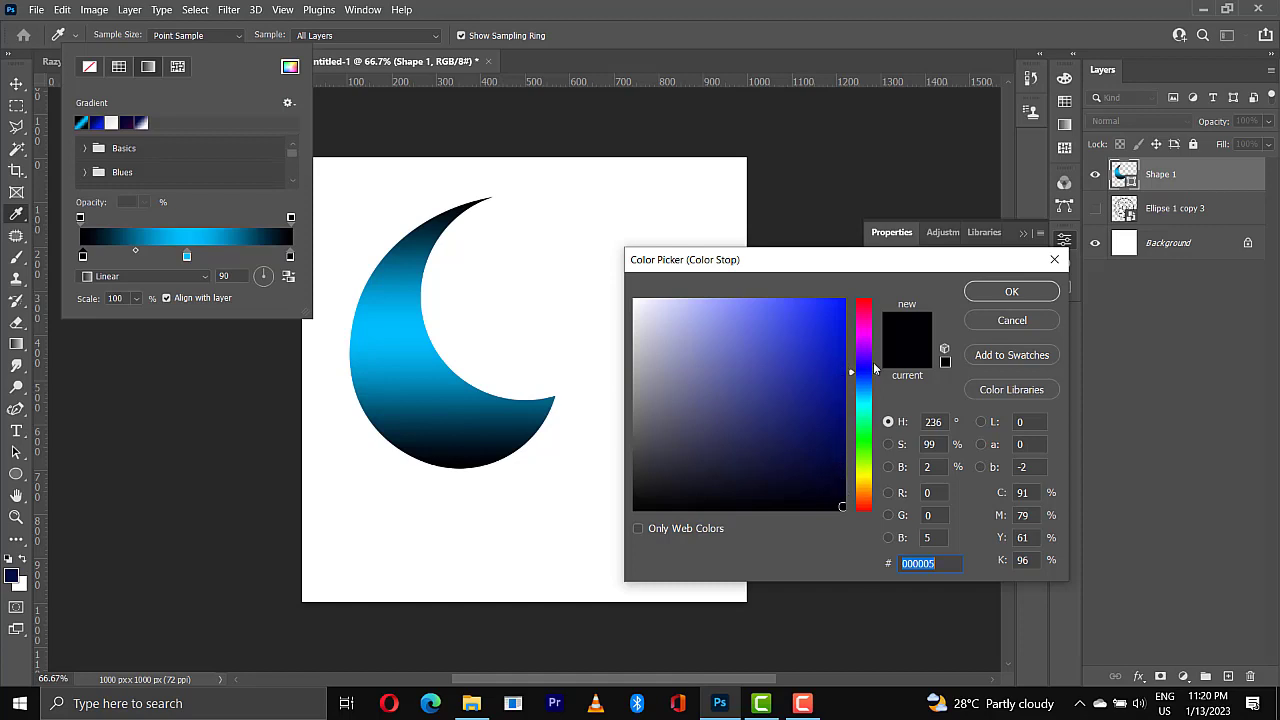
left_click_drag(875, 370, 877, 346)
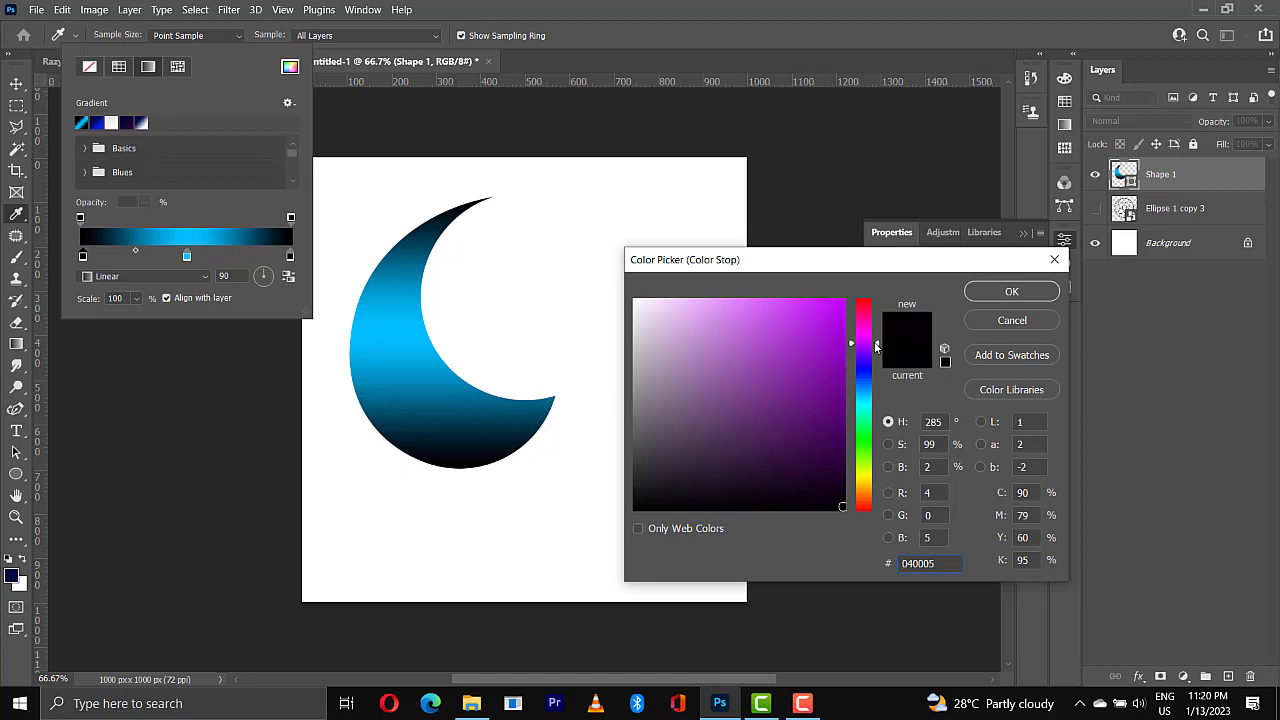
left_click(843, 492)
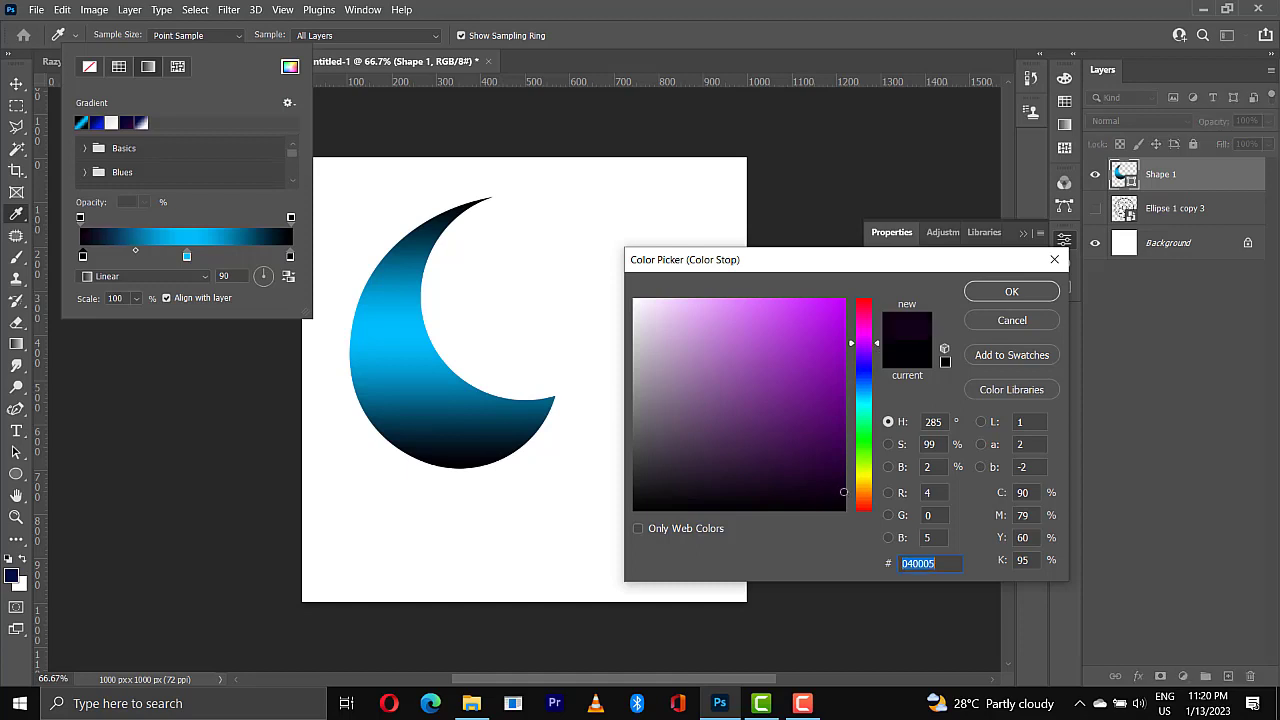
type("110017")
left_click_drag(843, 492, 842, 499)
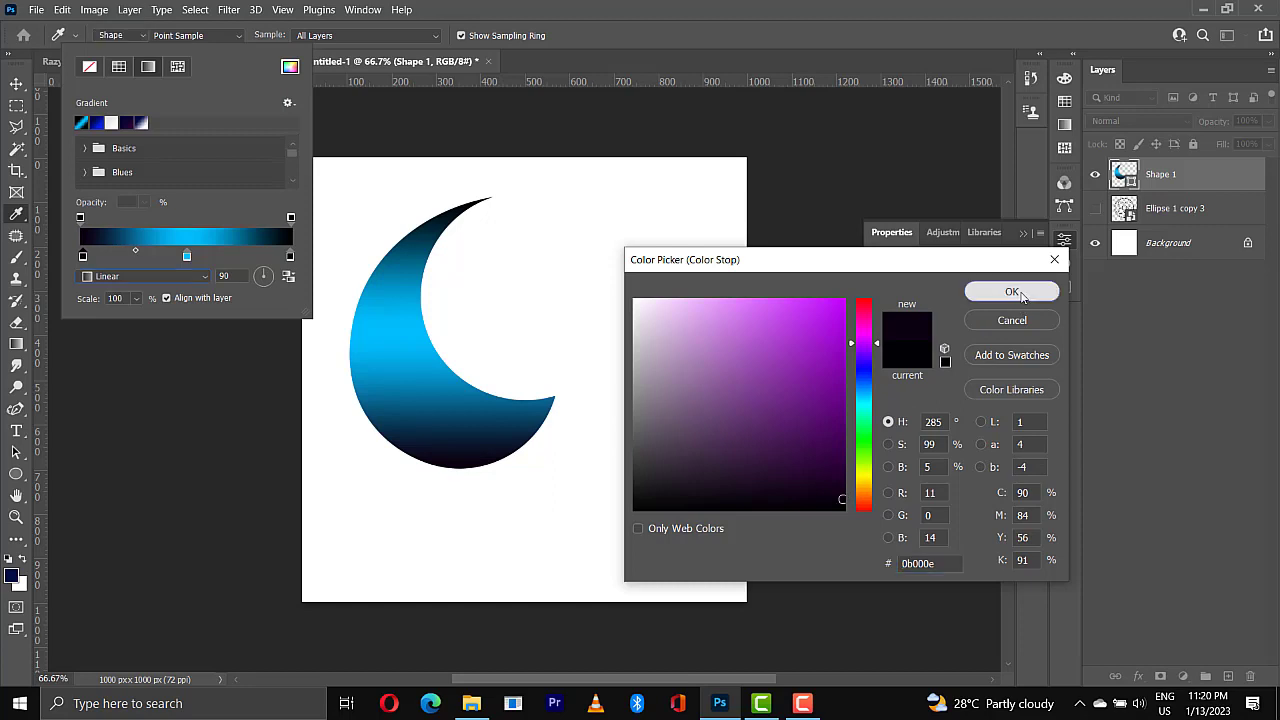
left_click(1012, 291)
key("u")
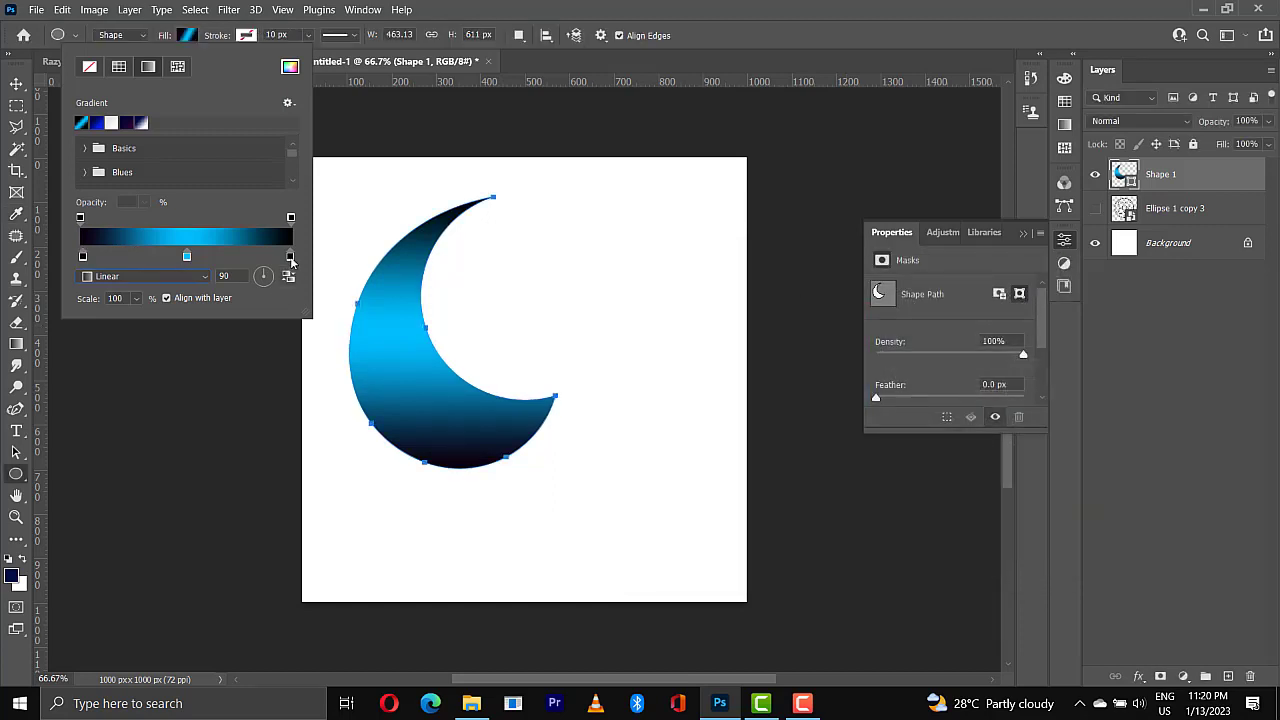
Recolor the gradient's last color stop to the very dark purple 0c0011.
double_click(290, 256)
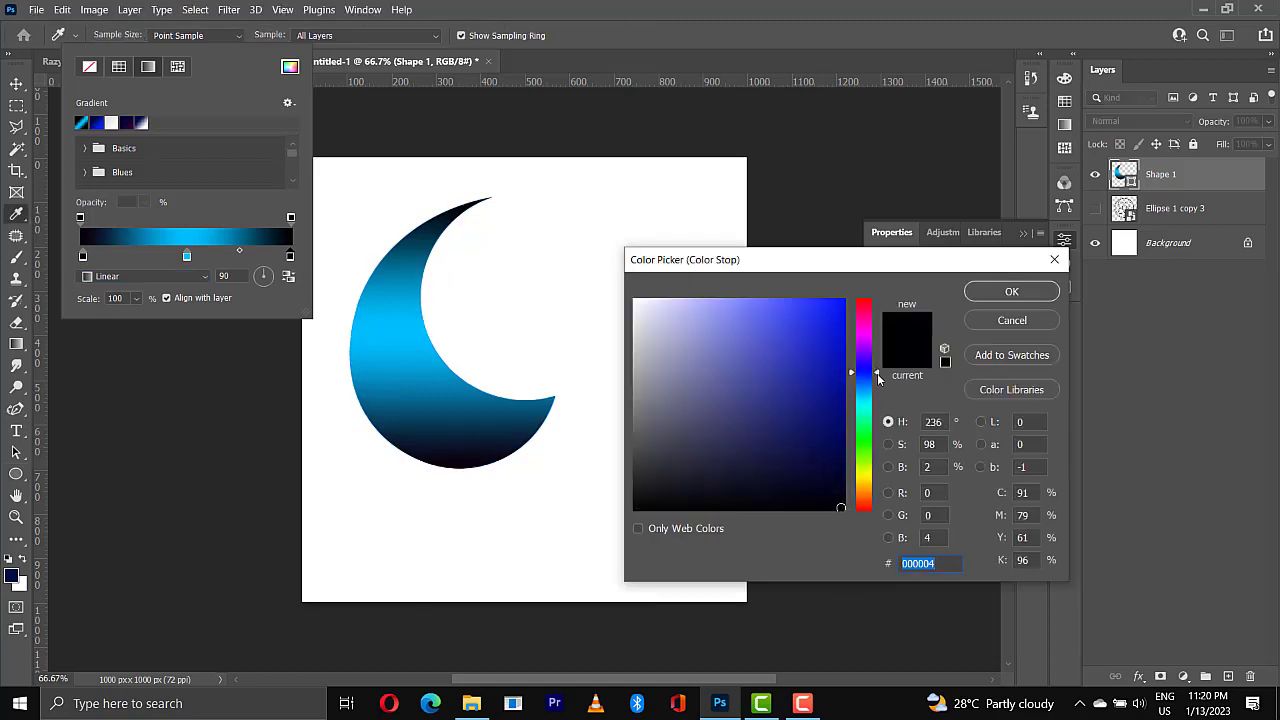
left_click_drag(878, 378, 876, 342)
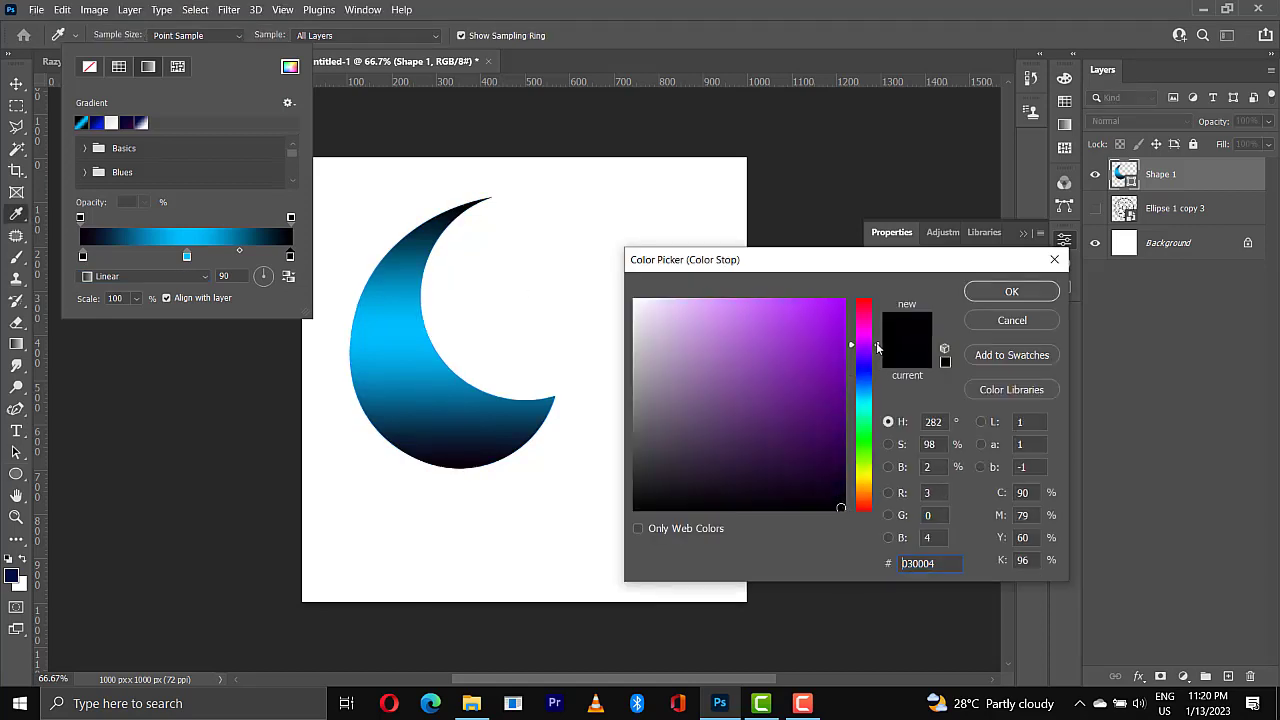
left_click(843, 495)
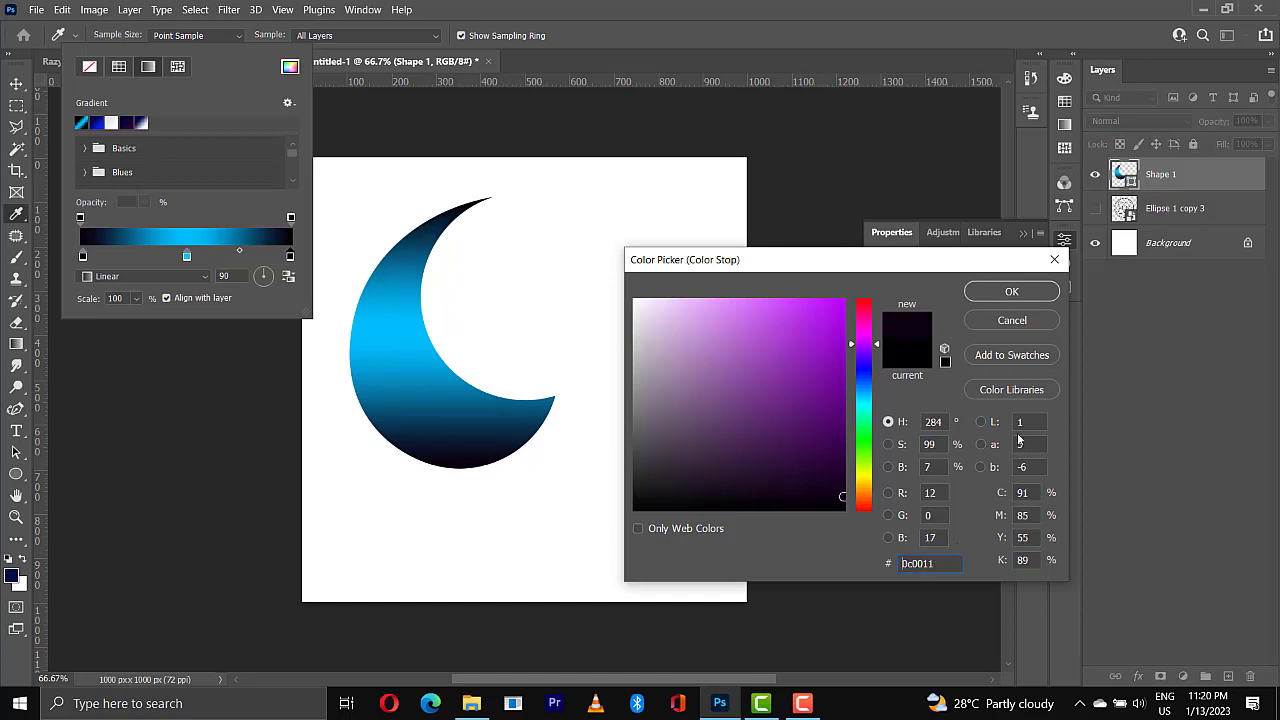
left_click(997, 323)
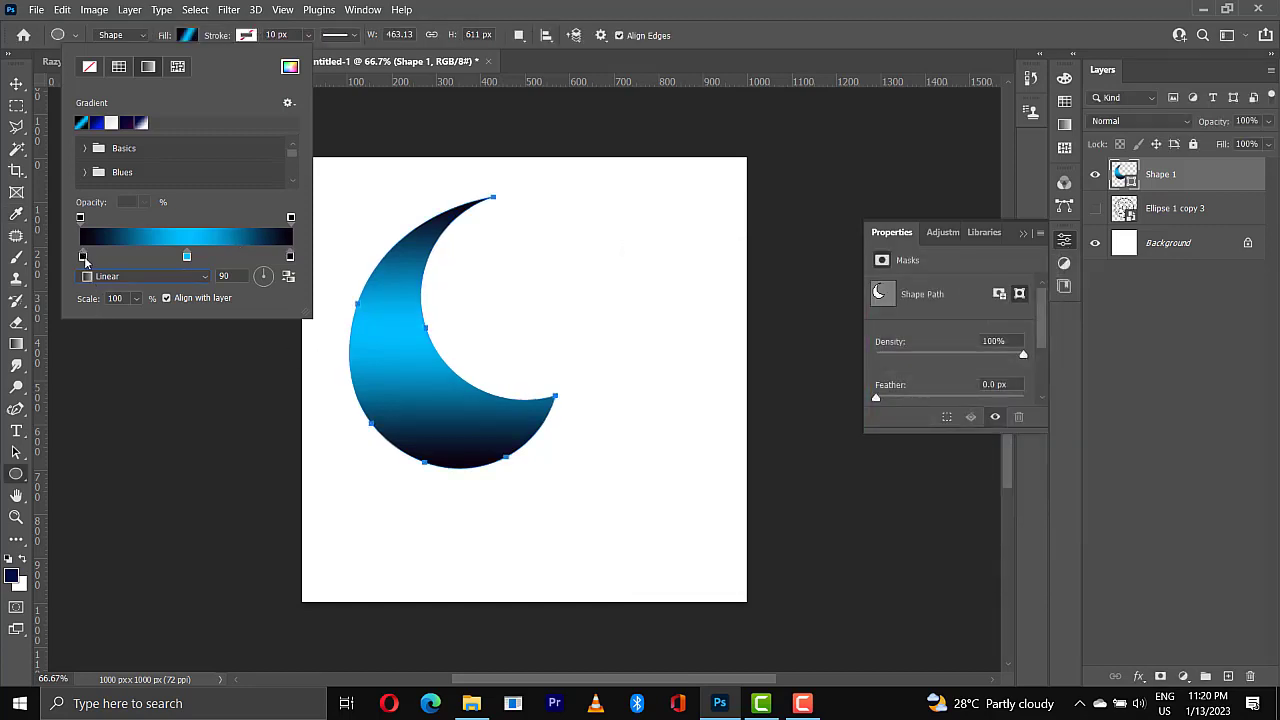
Copy the first color stop's hex value and apply it to the gradient's last stop, 0b000e.
double_click(84, 257)
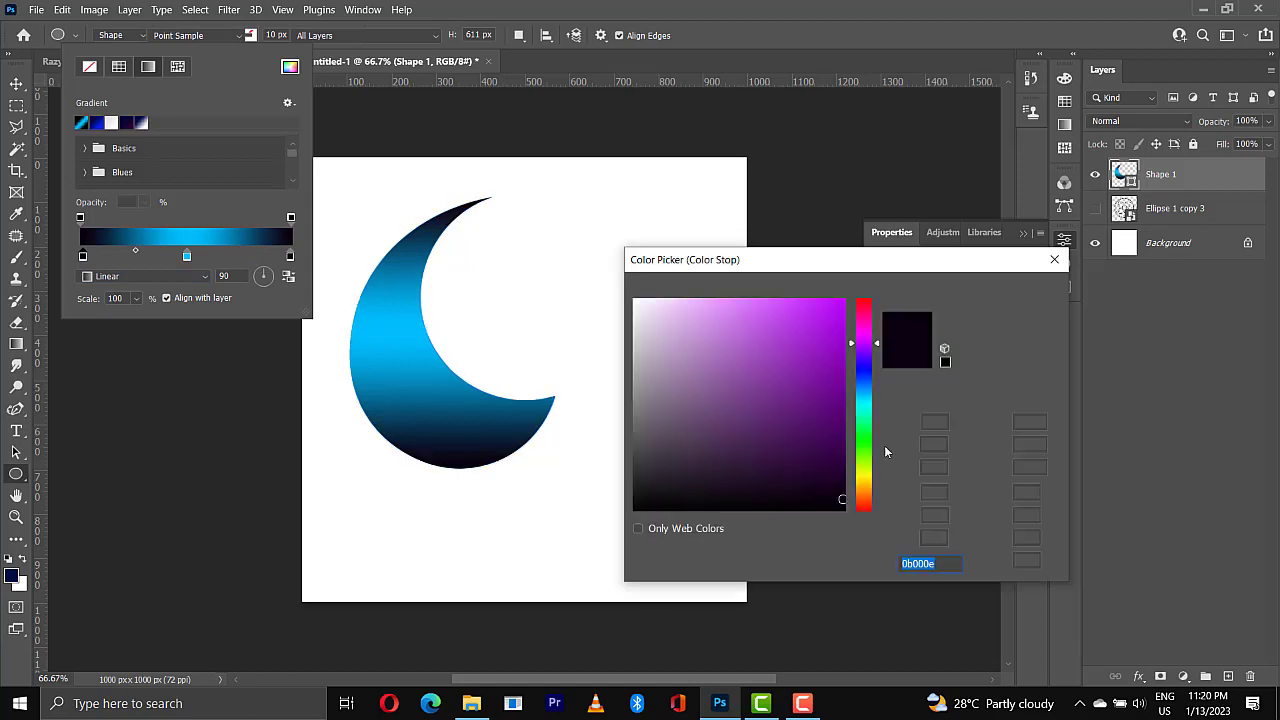
left_click_drag(943, 567, 907, 564)
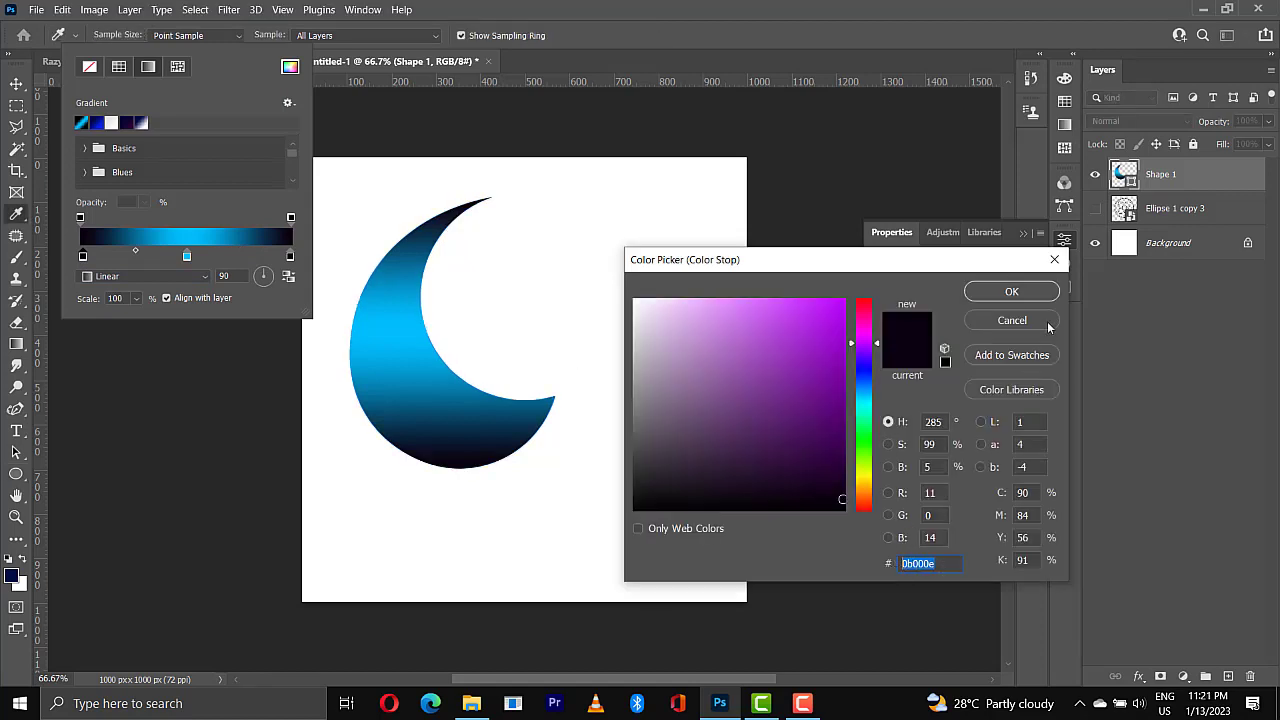
left_click(1016, 292)
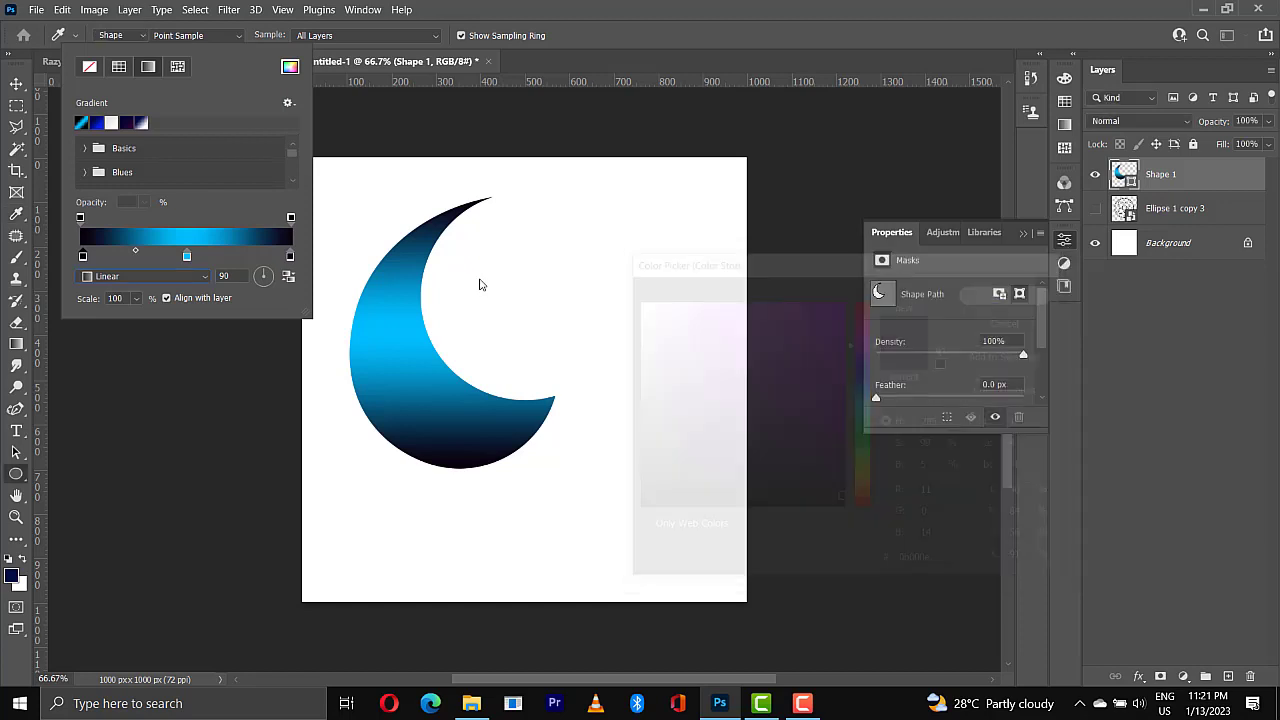
double_click(290, 257)
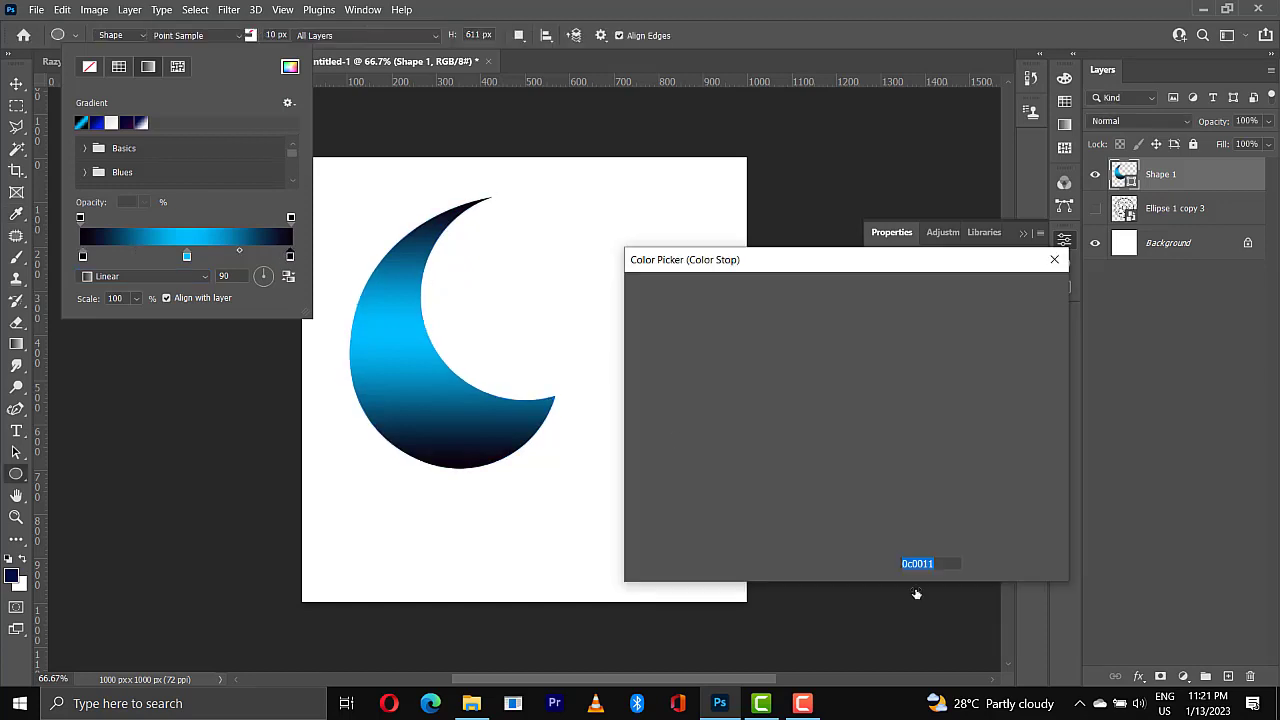
type("0b000e")
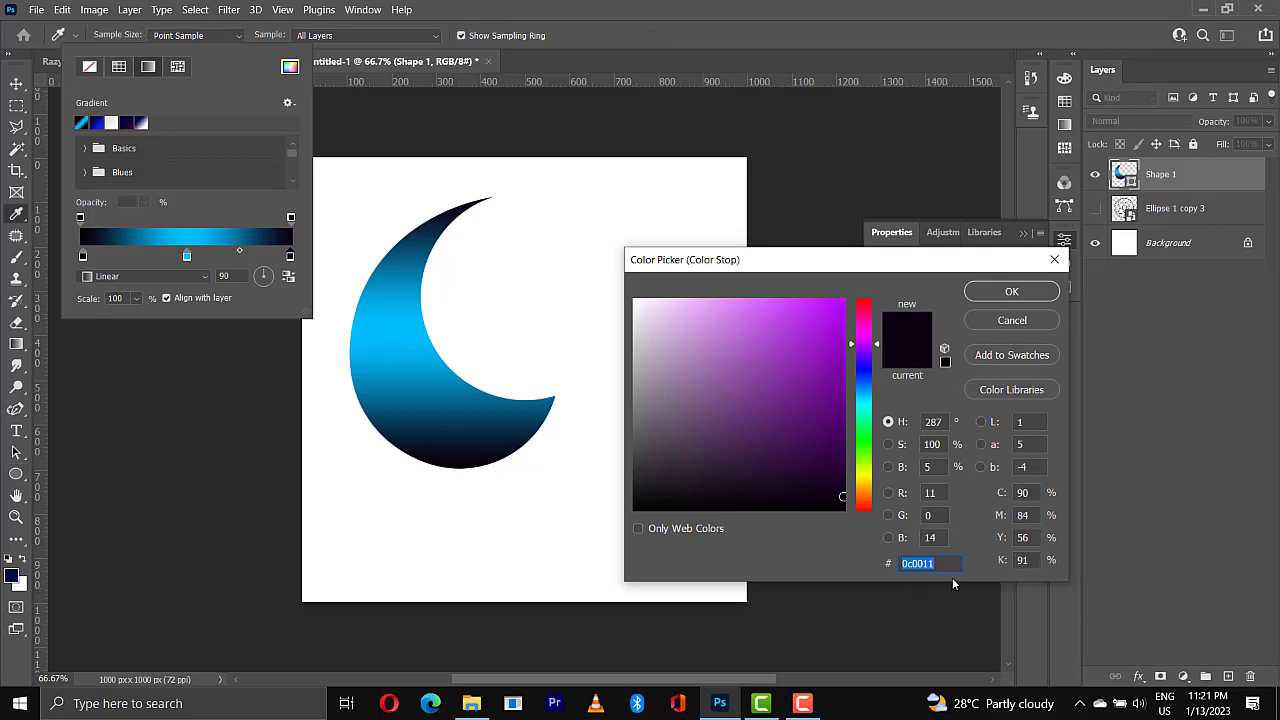
left_click(993, 291)
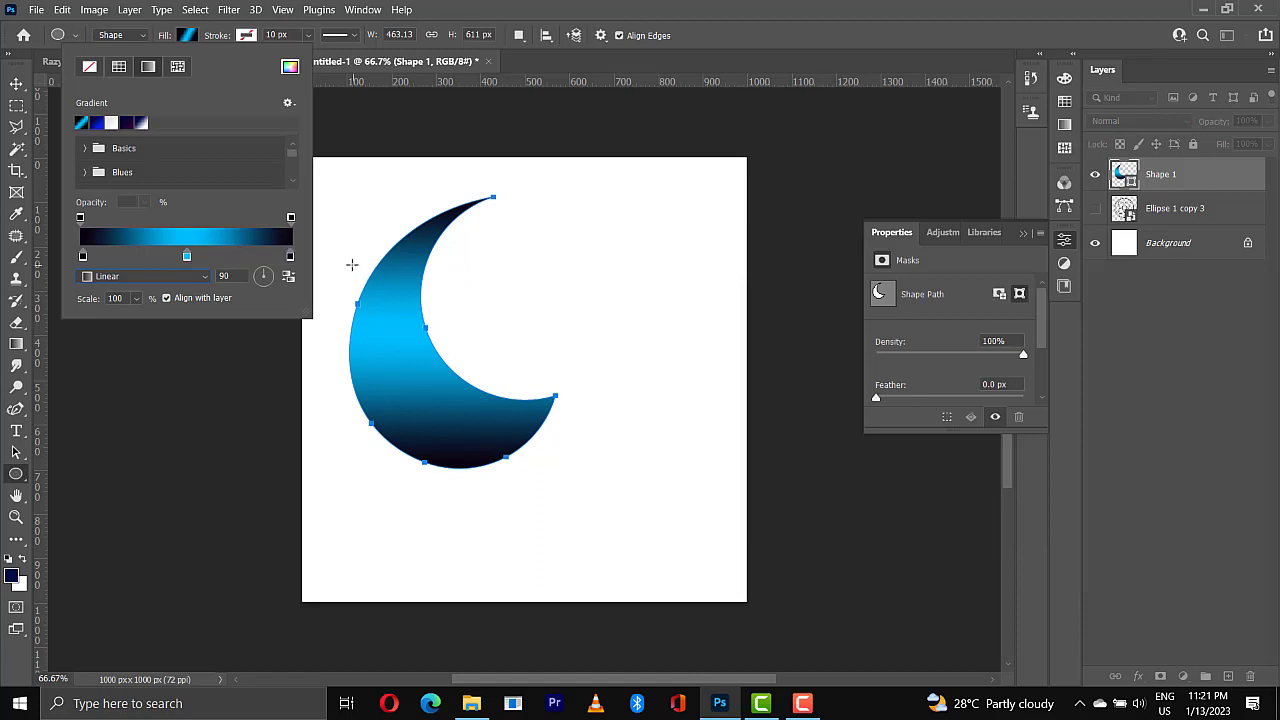
Recolor the gradient's middle color stop to the bright purple bd01f0 and close the fill settings.
double_click(188, 256)
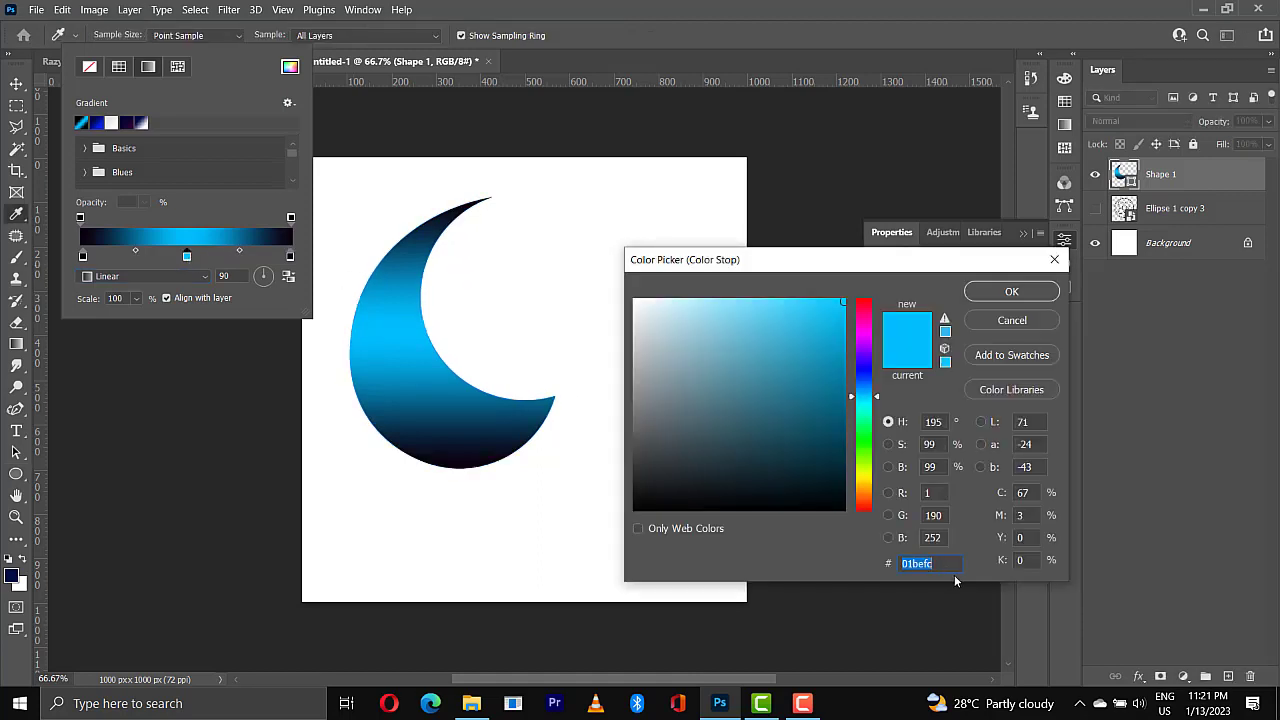
type("0b000e")
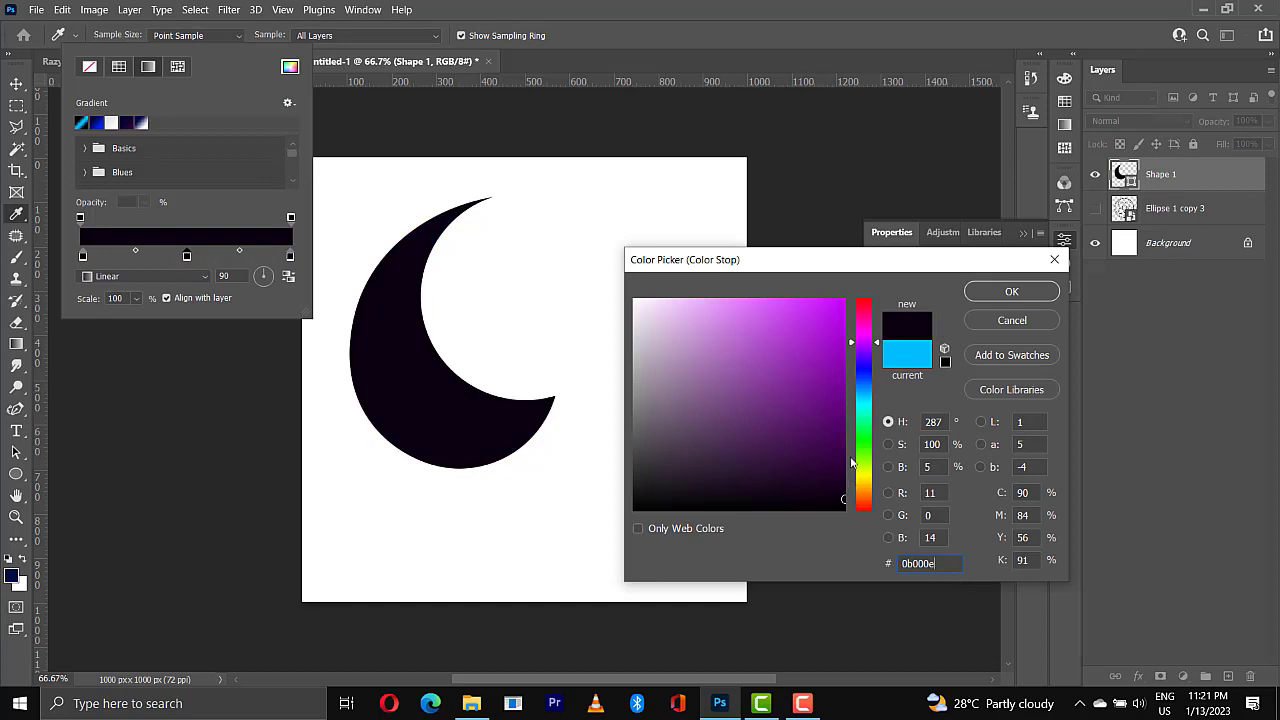
left_click(844, 370)
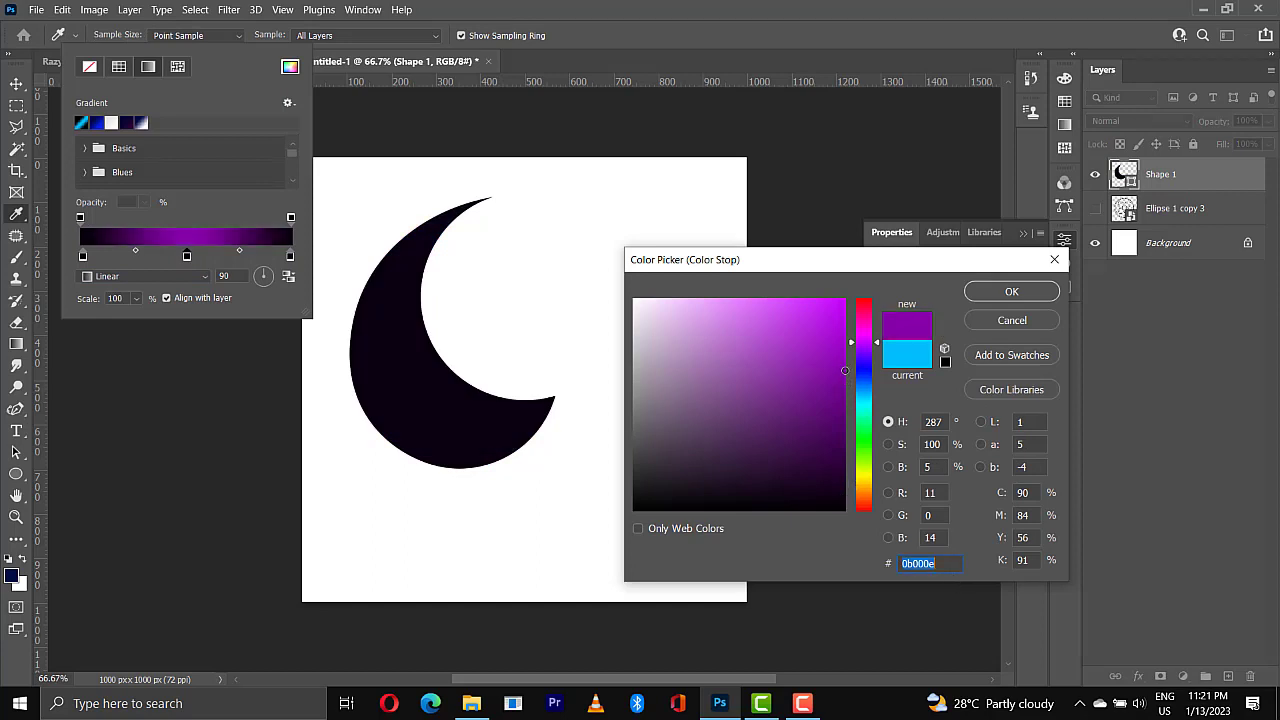
left_click_drag(844, 370, 844, 310)
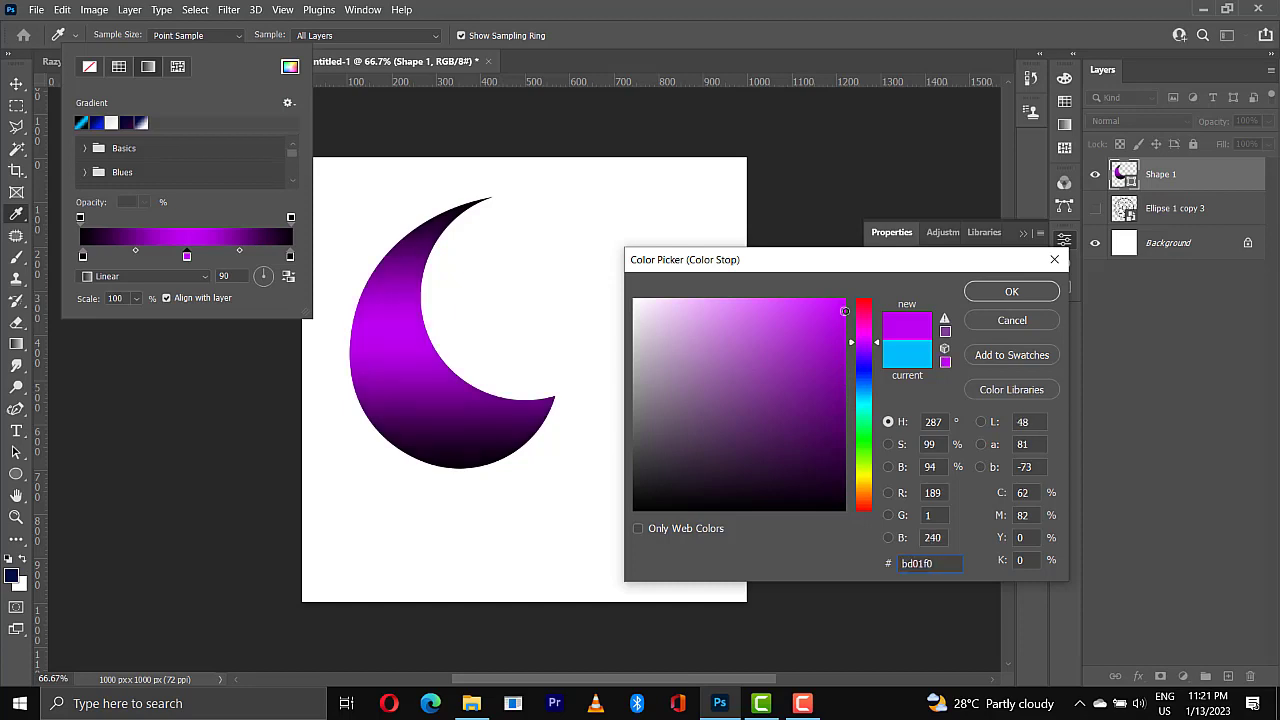
left_click(1003, 295)
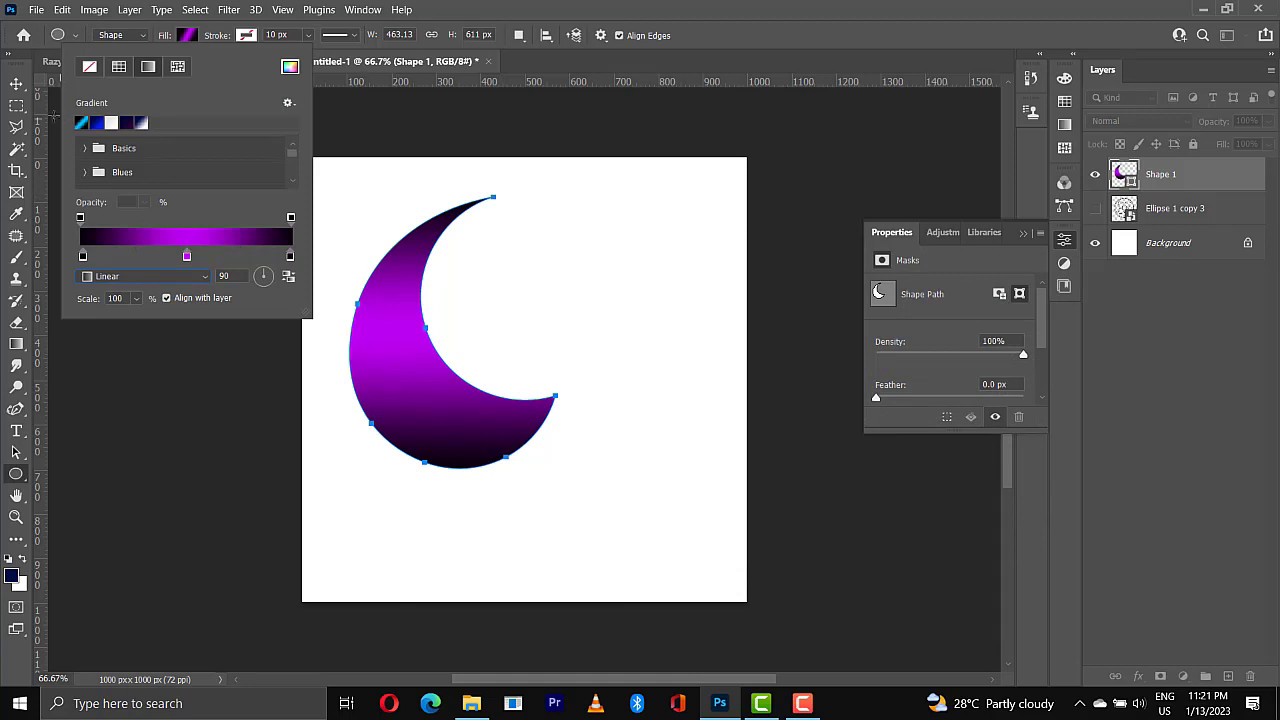
left_click(28, 95)
left_click(28, 95)
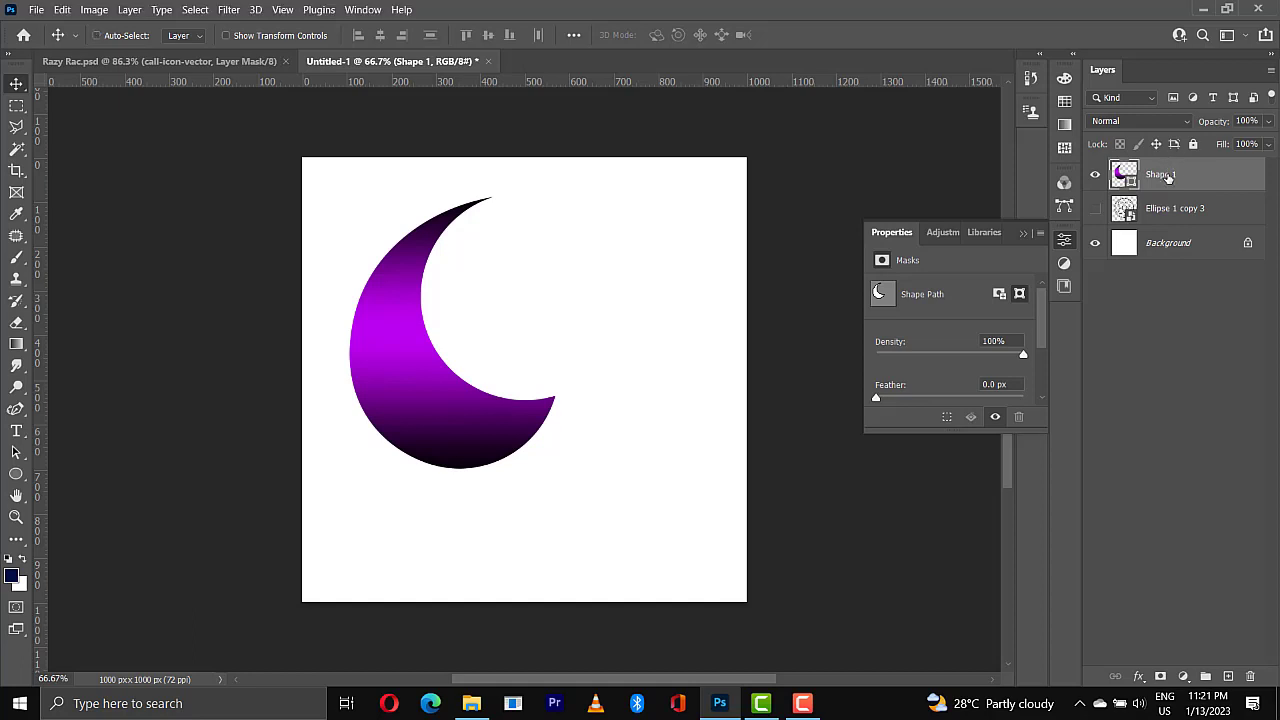
Duplicate the crescent layer, rotate the copy 90°, and move it over the original's upper end, centered at about X 566, Y 304 px.
key("ctrl+j")
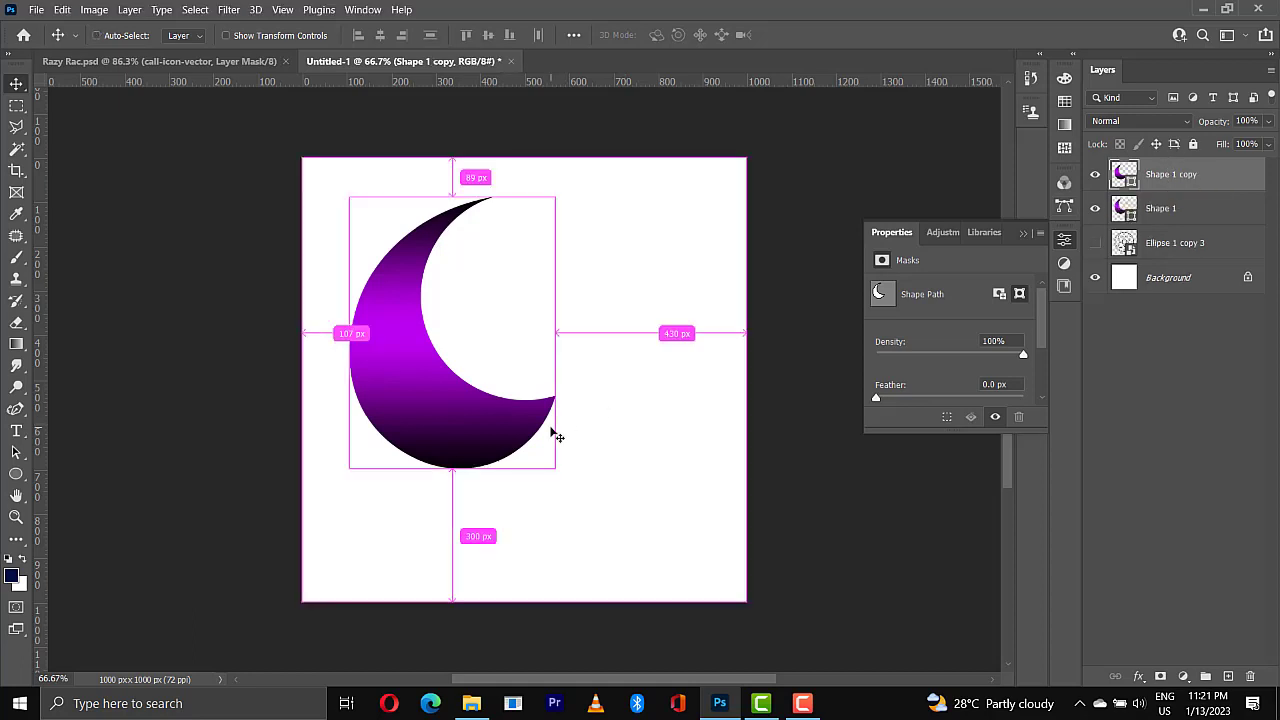
key("ctrl+t")
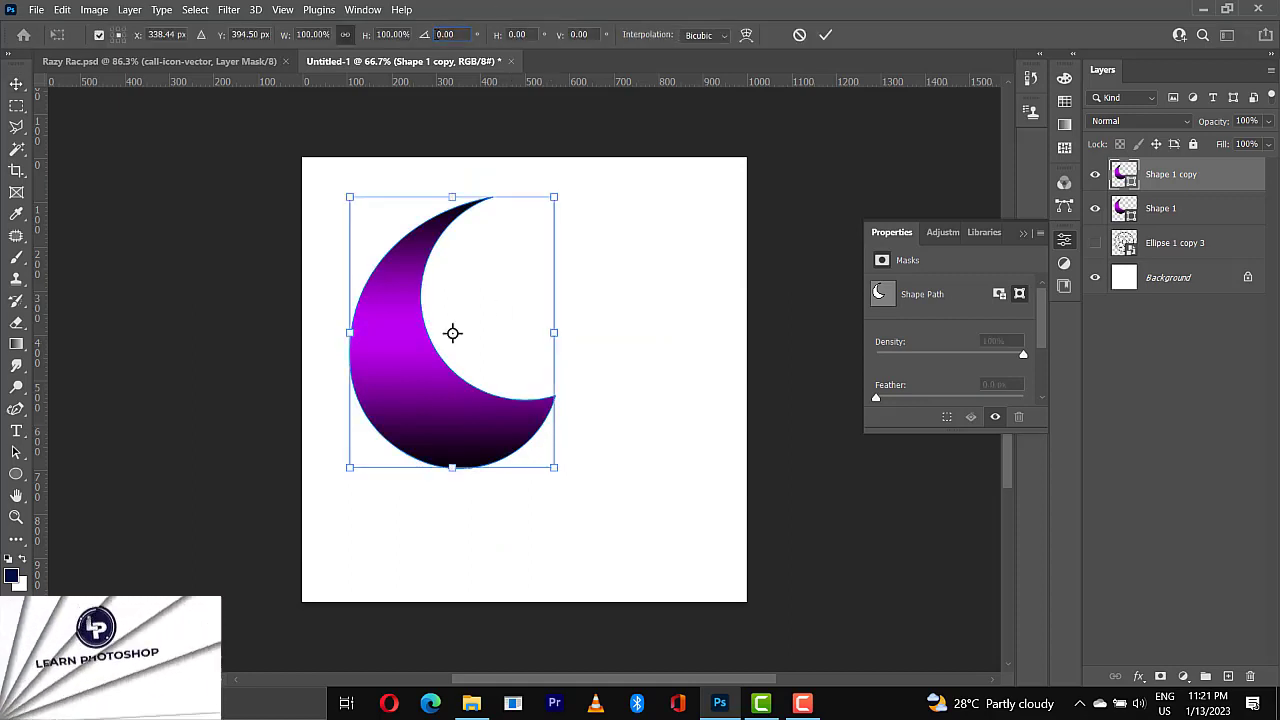
left_click(424, 37)
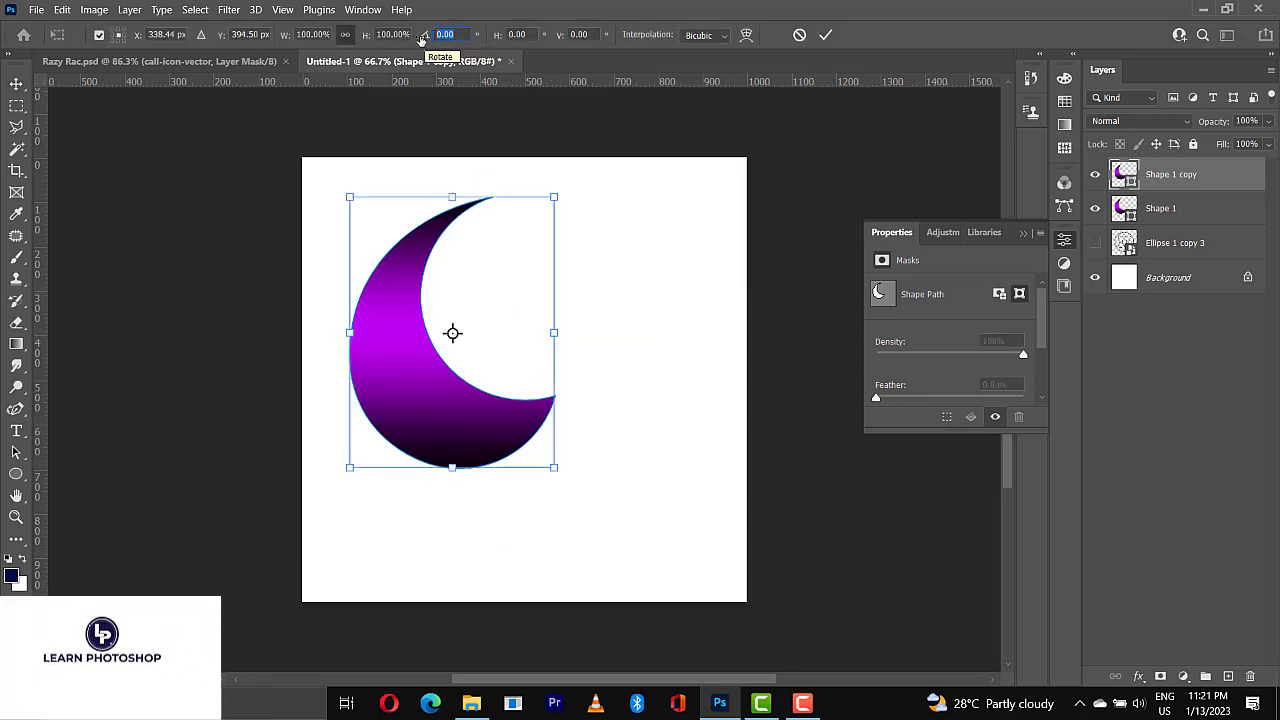
type("90")
key("Return")
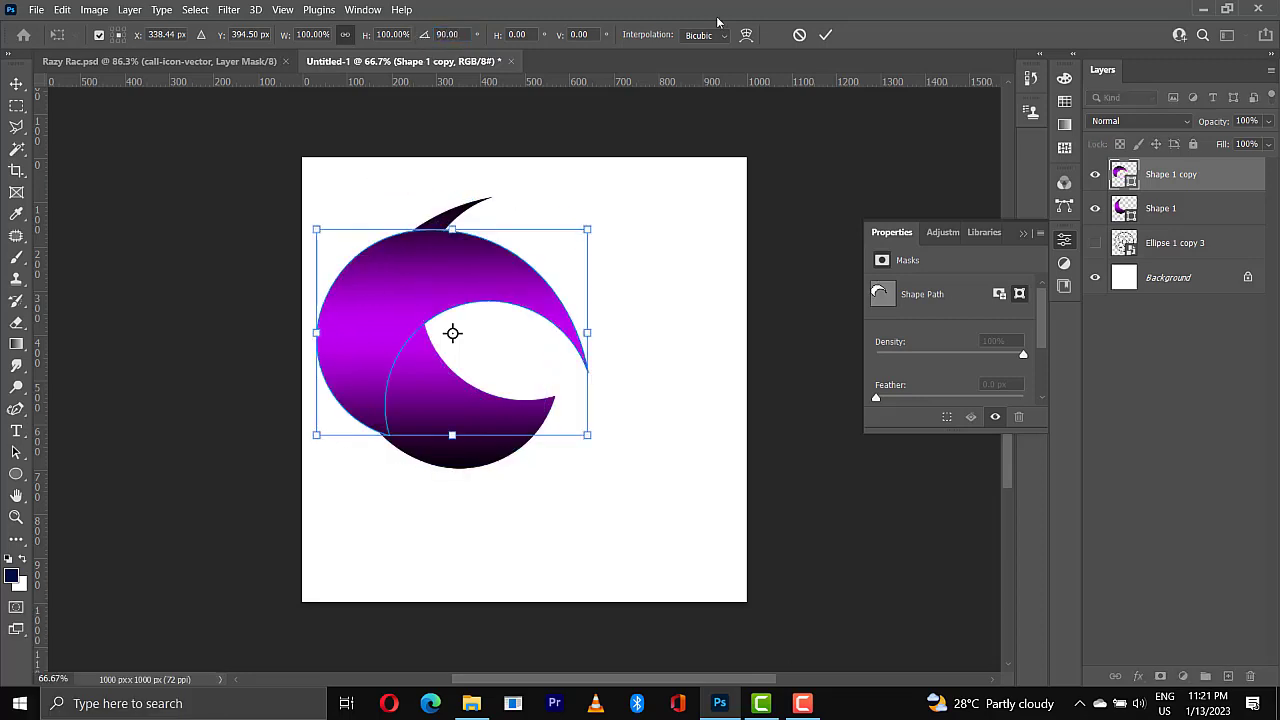
left_click(827, 36)
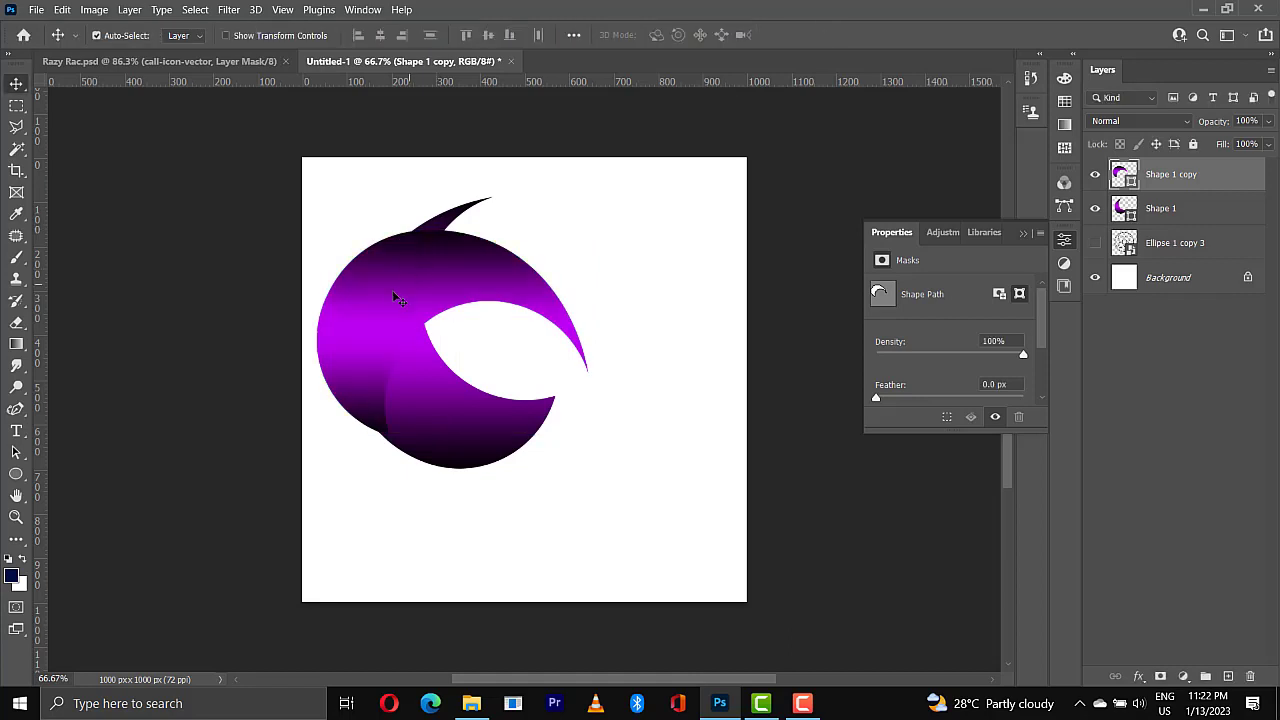
left_click_drag(454, 285, 501, 273)
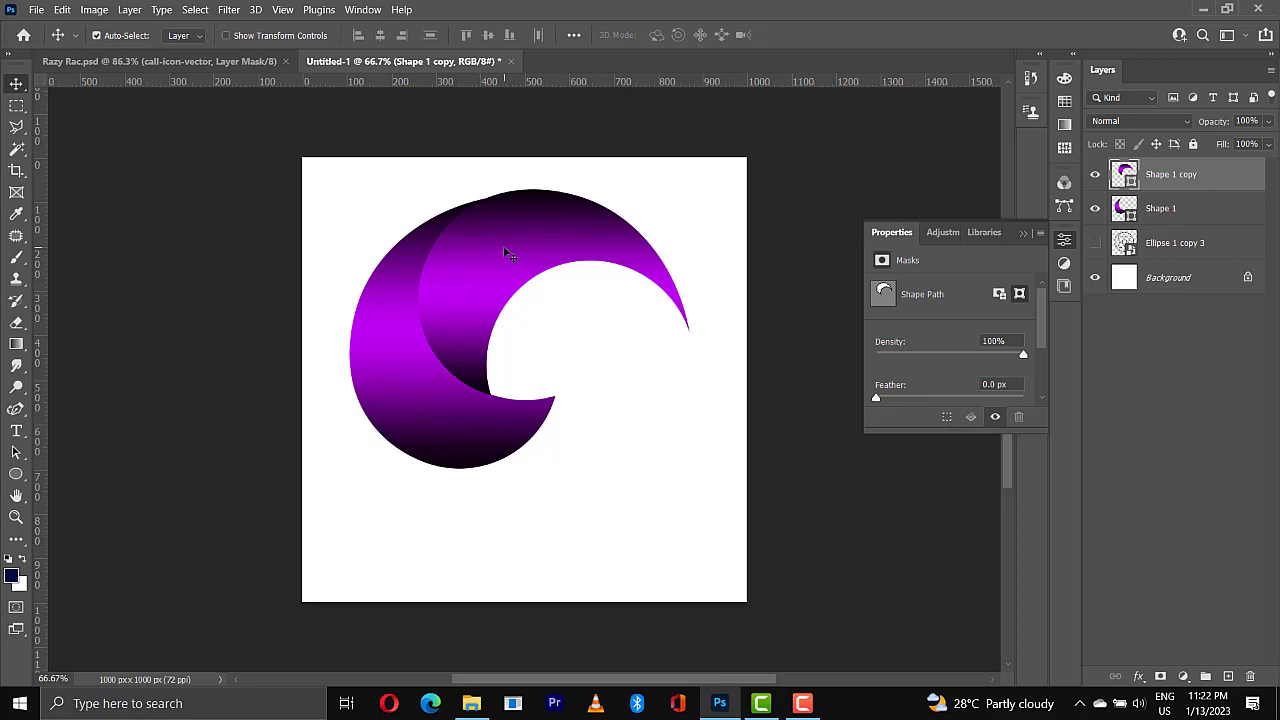
Duplicate the rotated crescent, rotate the new copy 90°, and place it along the ring's right side, centered at about X 660, Y 533 px.
key("ctrl+j")
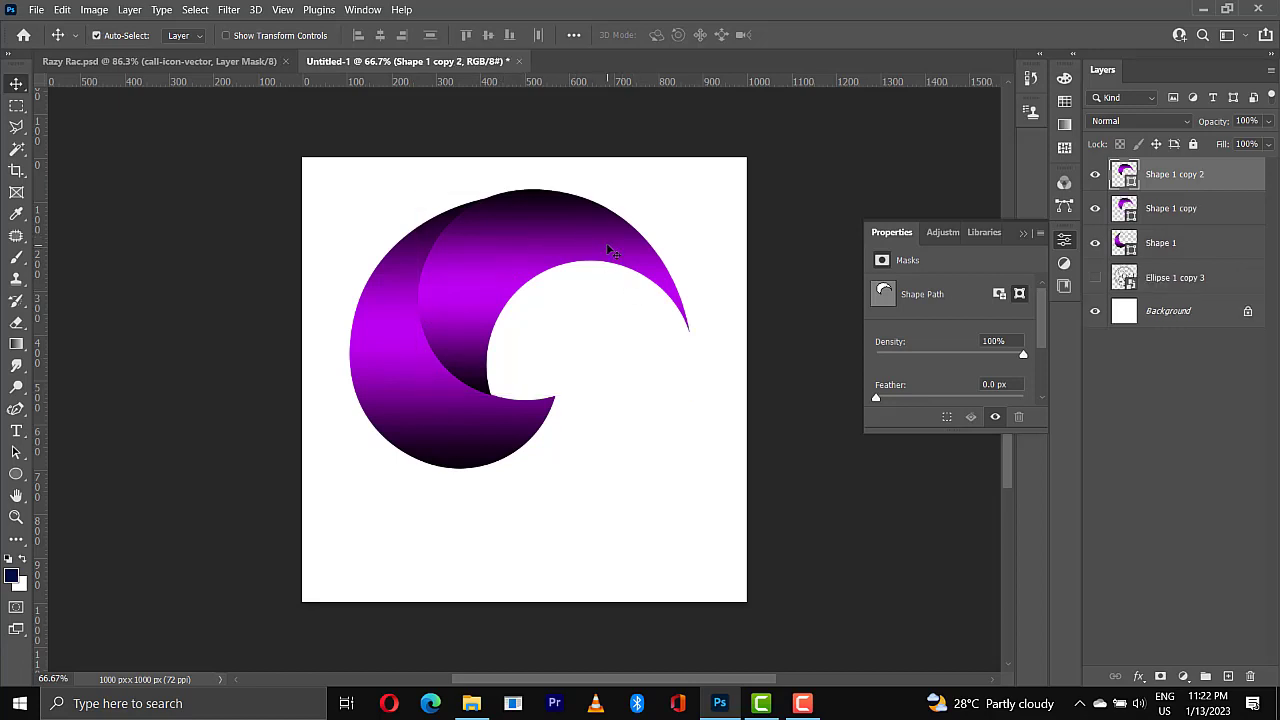
key("ctrl+t")
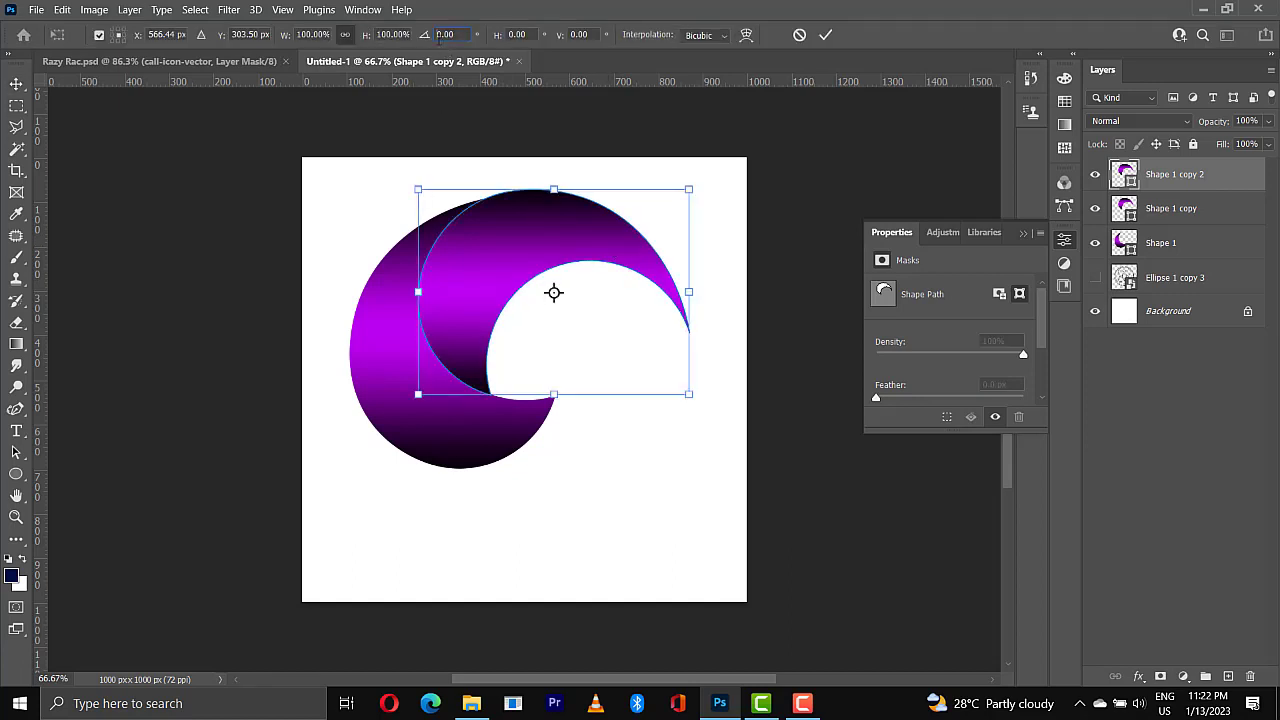
type("90")
key("Return")
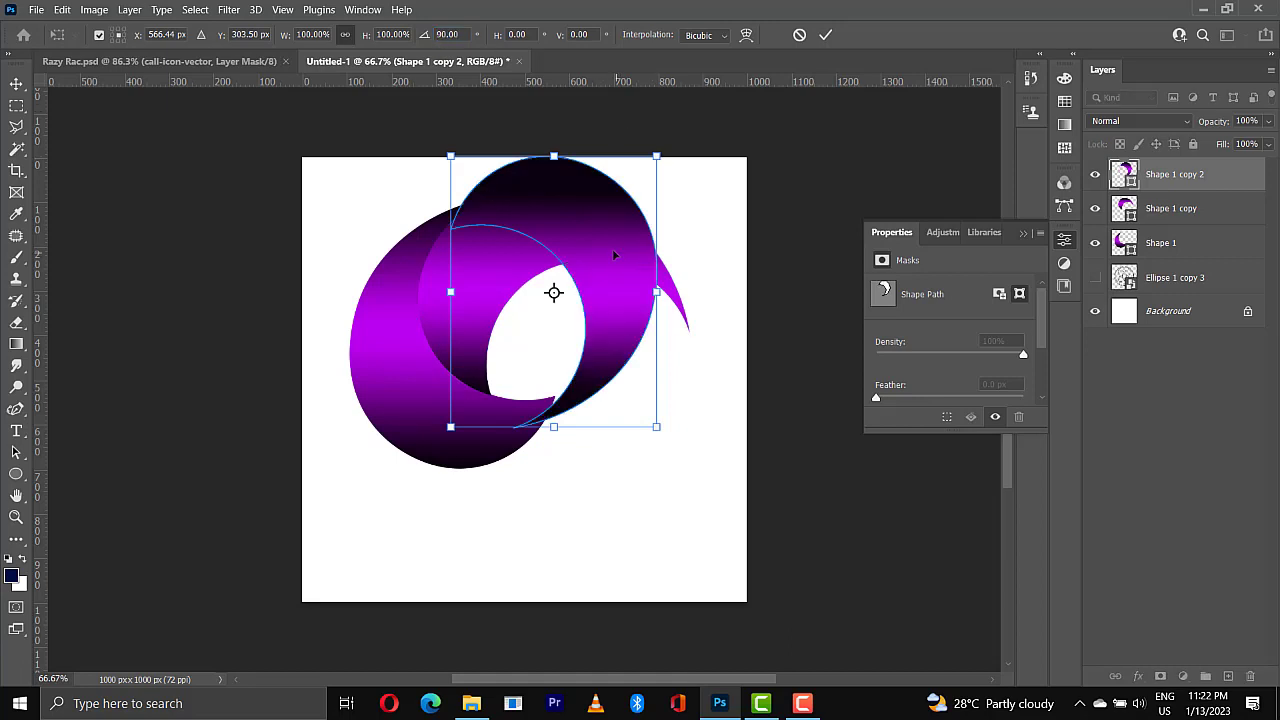
left_click_drag(644, 310, 670, 425)
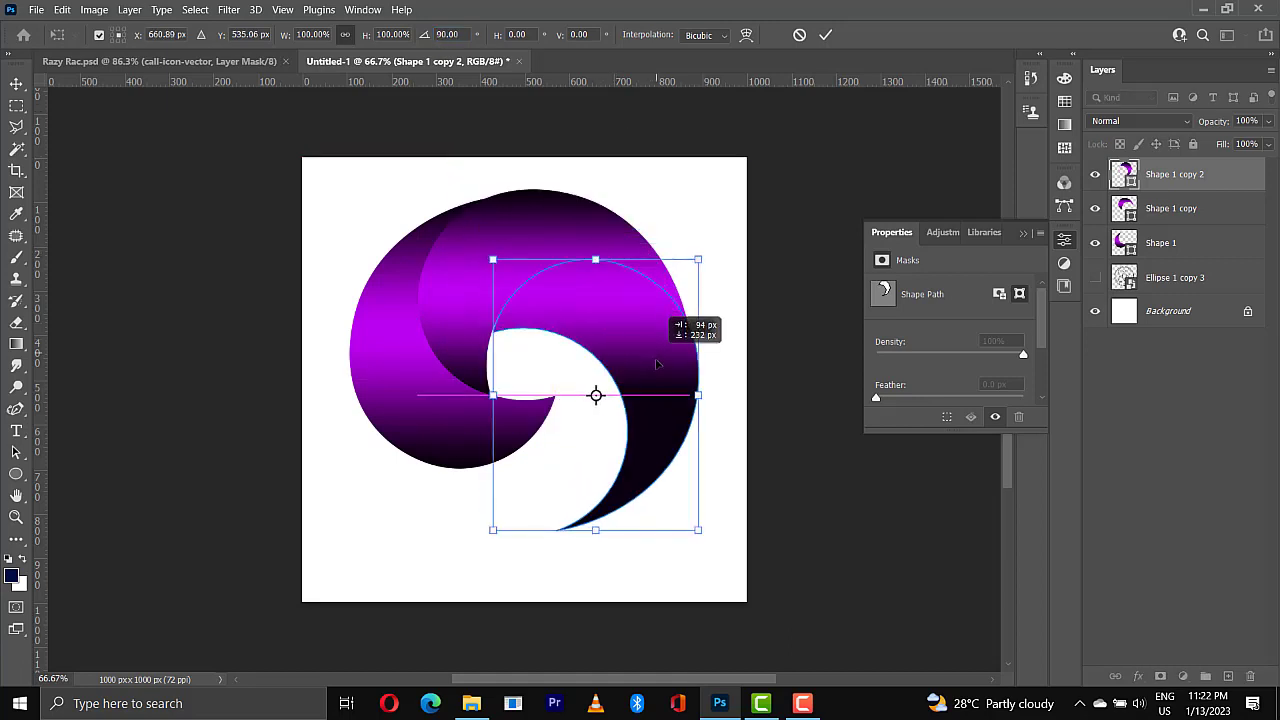
key("Return")
key("ctrl")
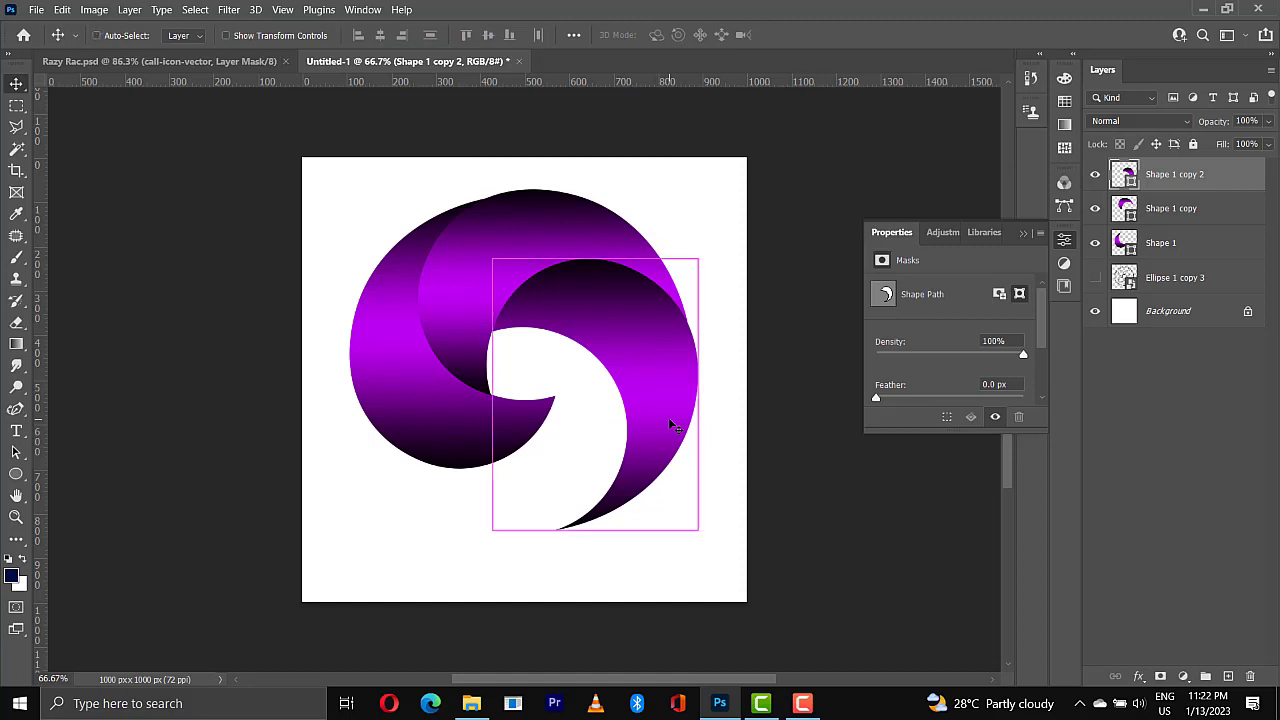
Duplicate the right-hand crescent, rotate the copy 90°, and fit it along the bottom to close the four-part ring.
key("ctrl+j")
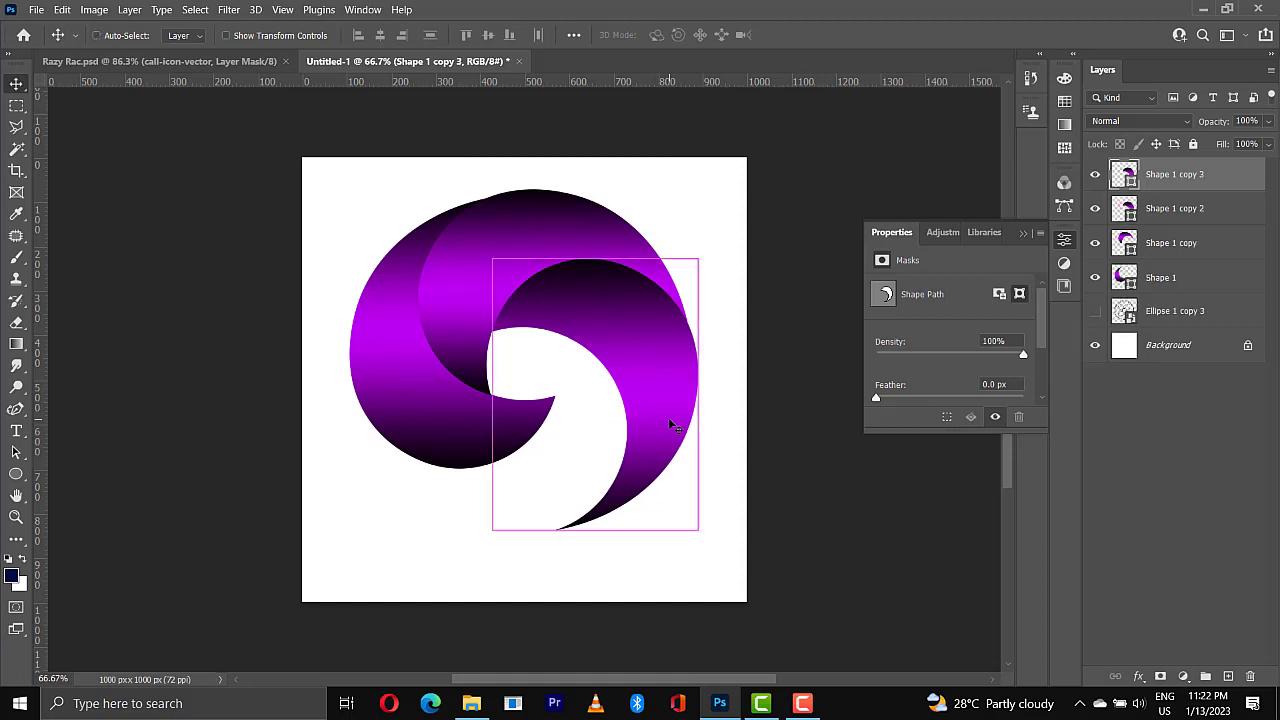
key("ctrl+t")
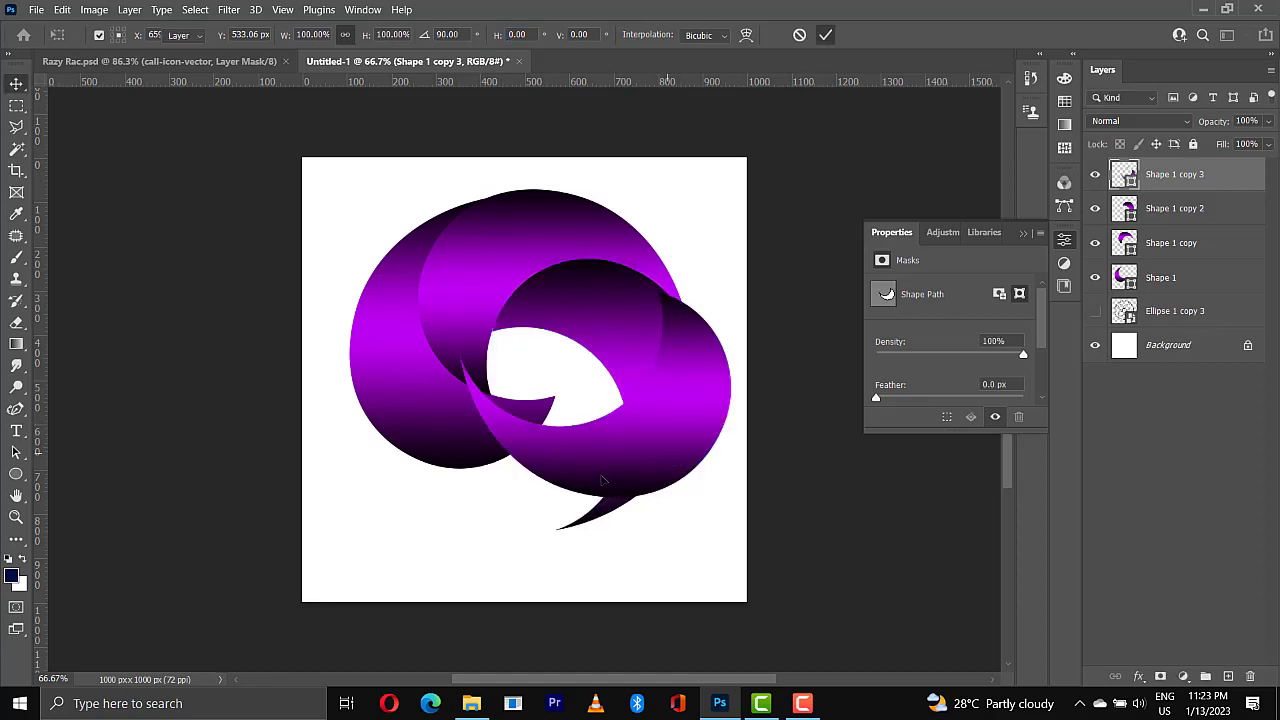
left_click_drag(631, 470, 567, 497)
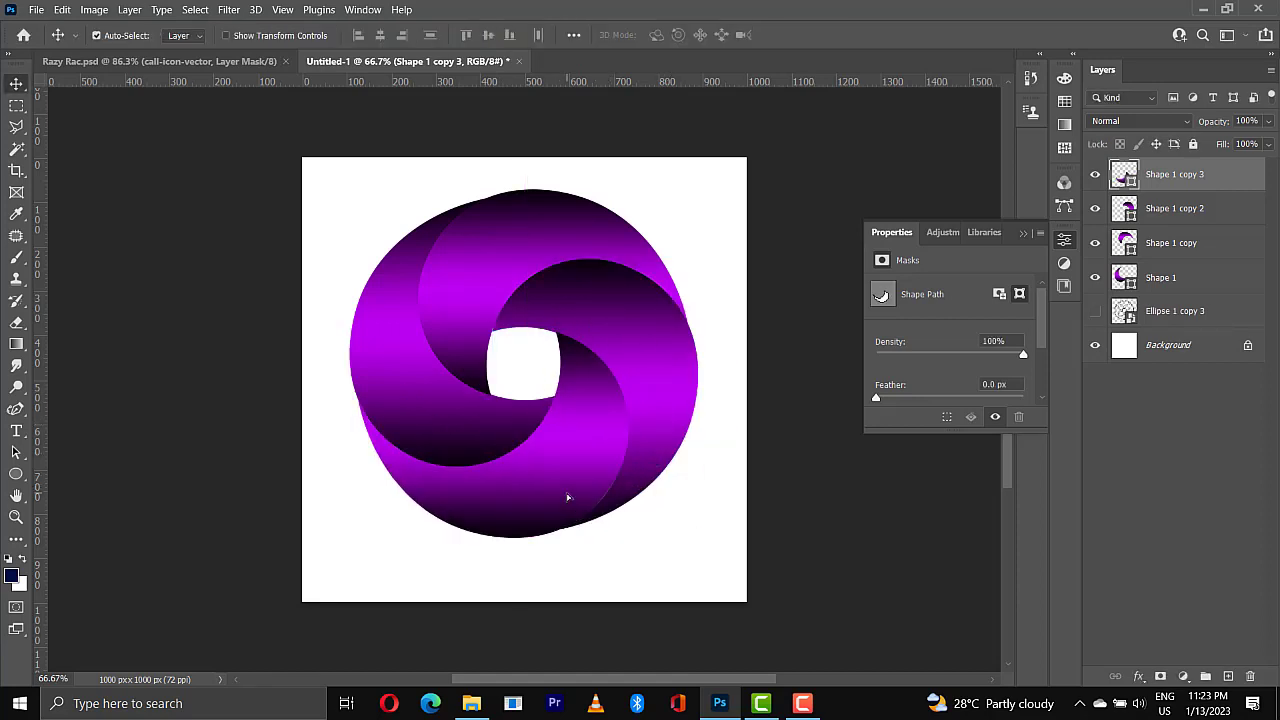
key("Up")
key("Down")
Convert the four crescent shape layers into a single smart object.
left_click(1178, 292, "shift")
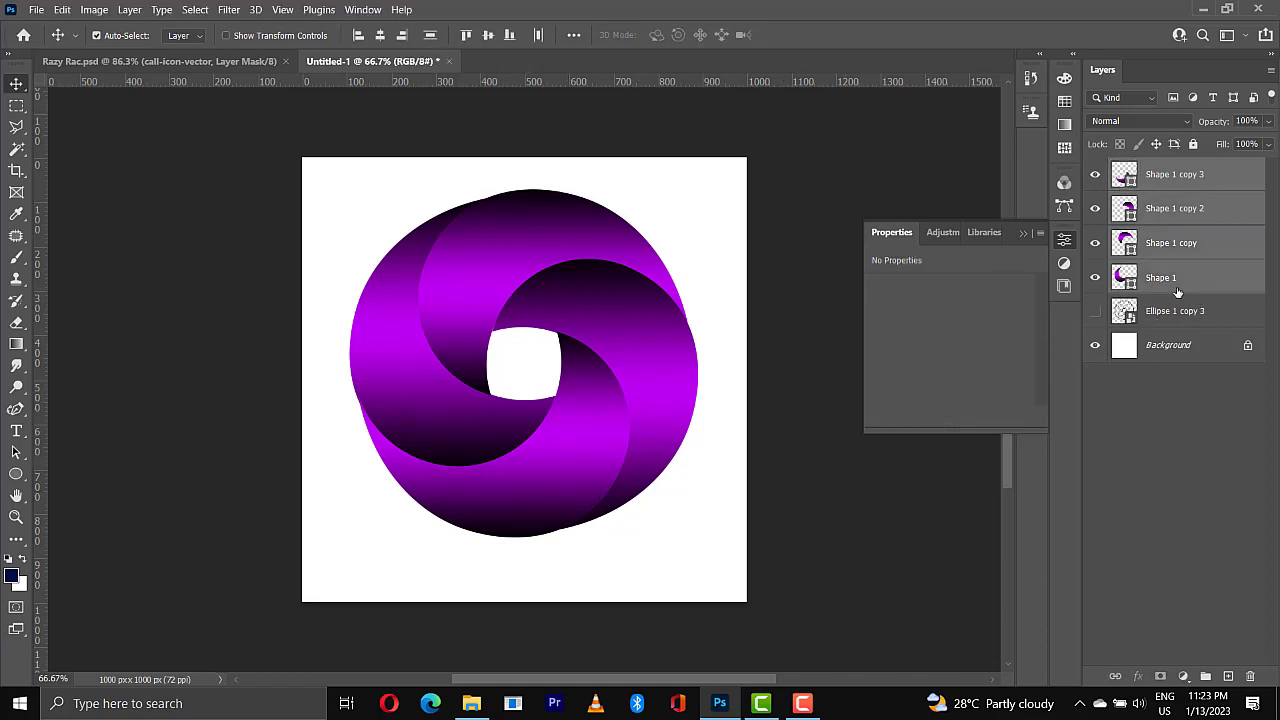
right_click(1183, 223)
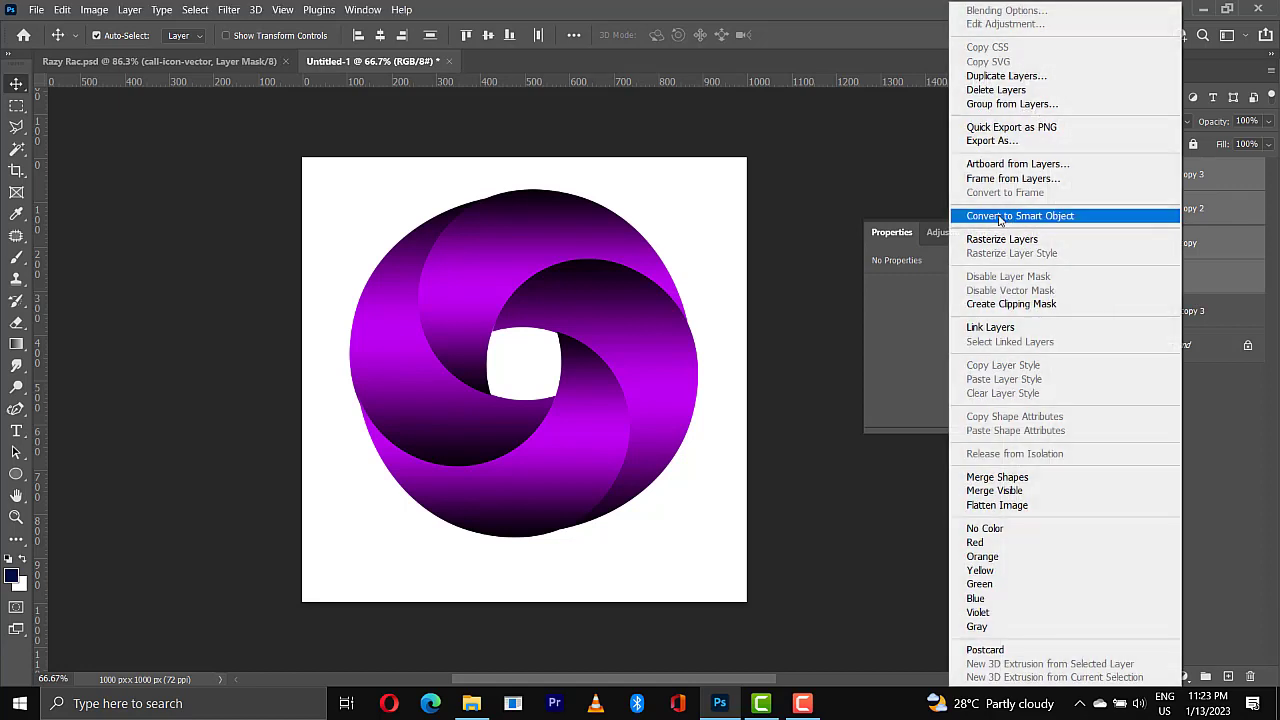
left_click(1000, 218)
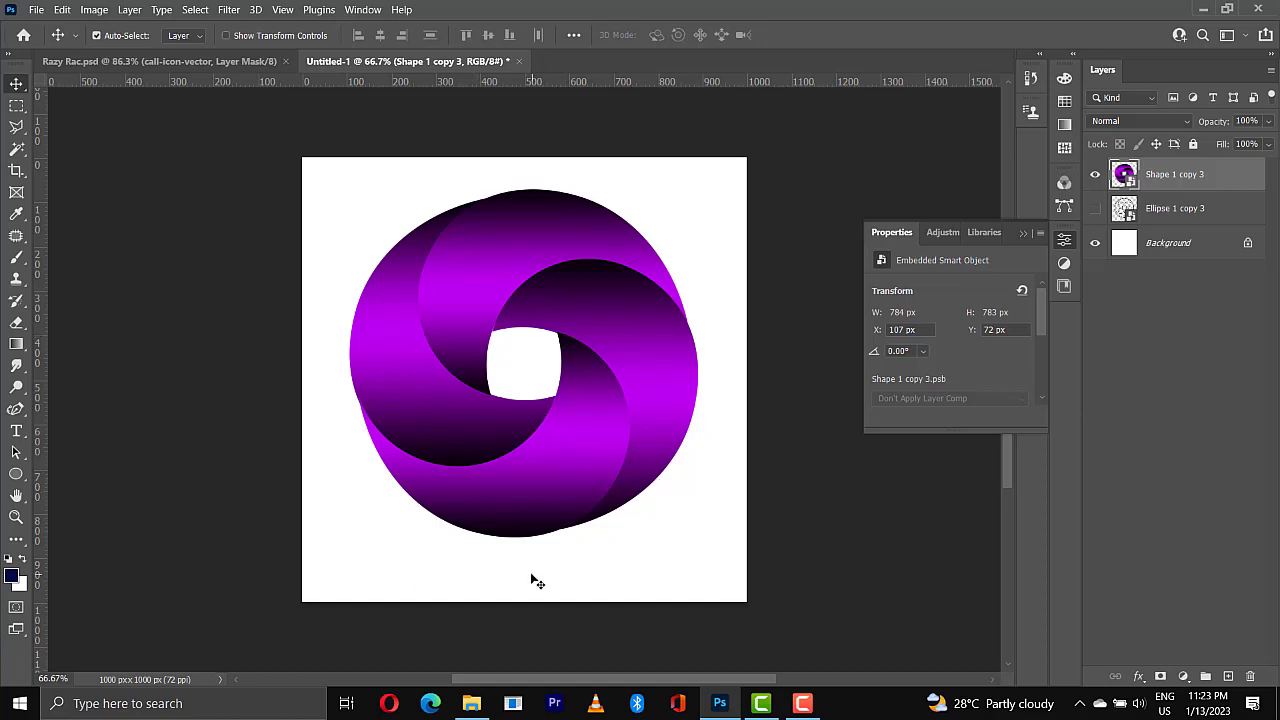
Scale the ring smart object down proportionally to about 667 by 666 px, keeping its top edge in place.
key("ctrl+t")
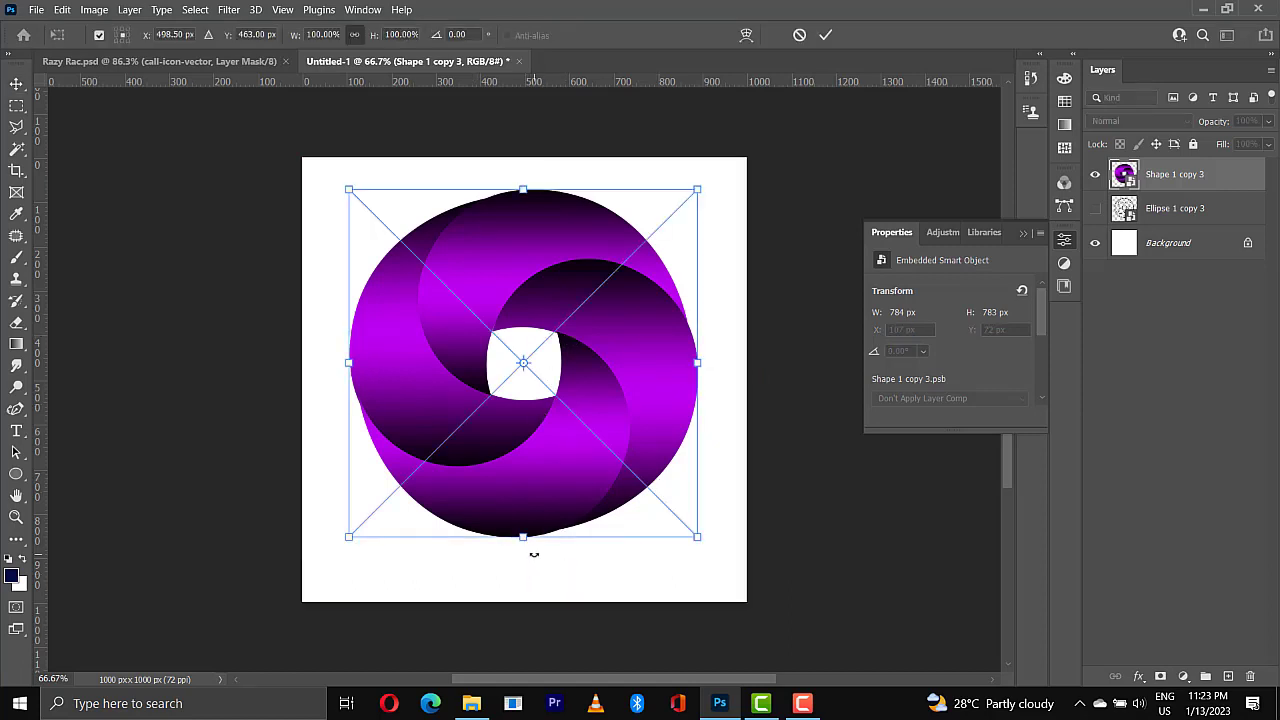
left_click_drag(523, 537, 523, 485)
key("Return")
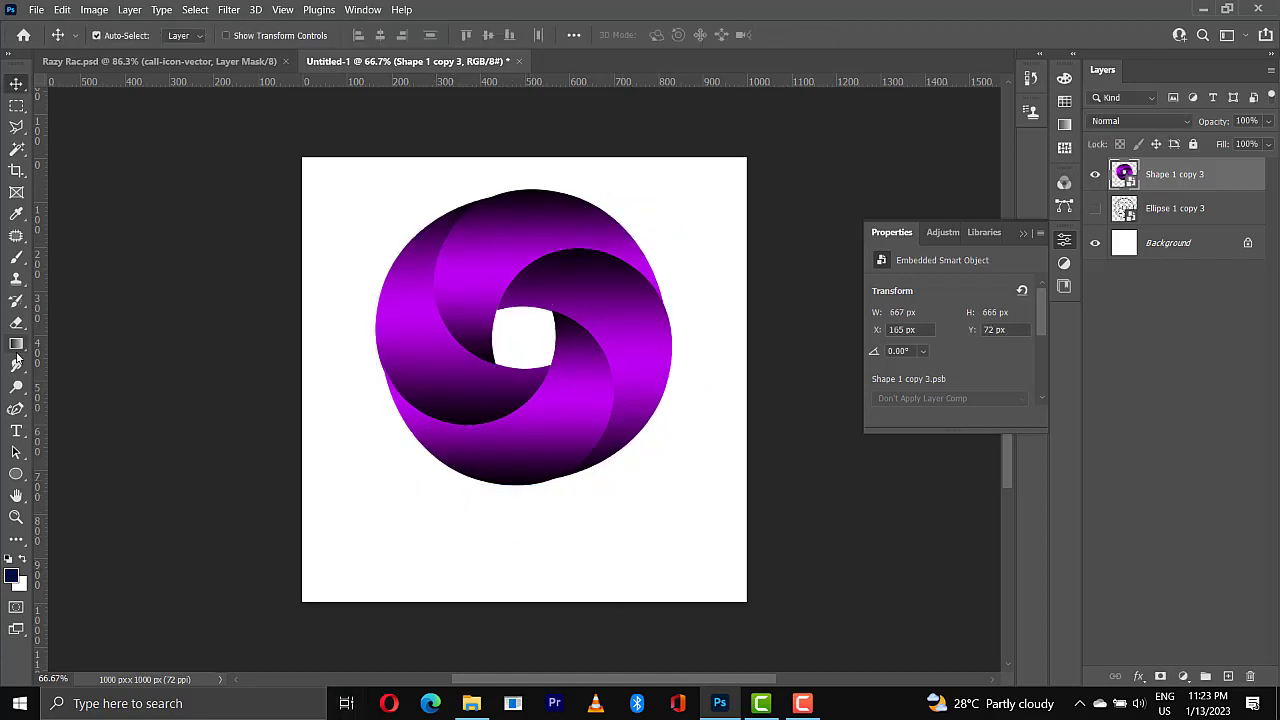
Try to stamp a large, soft, flattened black brush shadow on a new layer beneath the ring and center it under the logo.
left_click(16, 256)
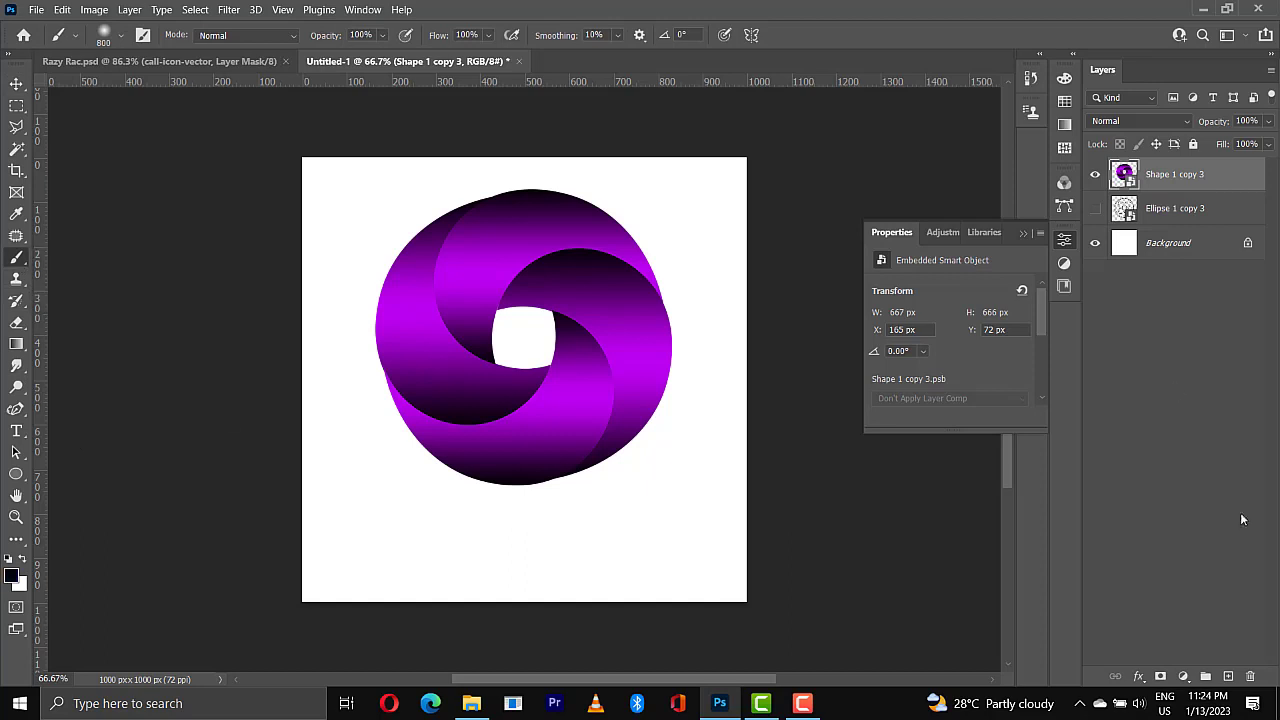
left_click(1228, 677, "ctrl")
right_click(457, 531)
left_click_drag(554, 411, 554, 425)
left_click(466, 528)
left_click(16, 84)
left_click_drag(466, 528, 509, 534)
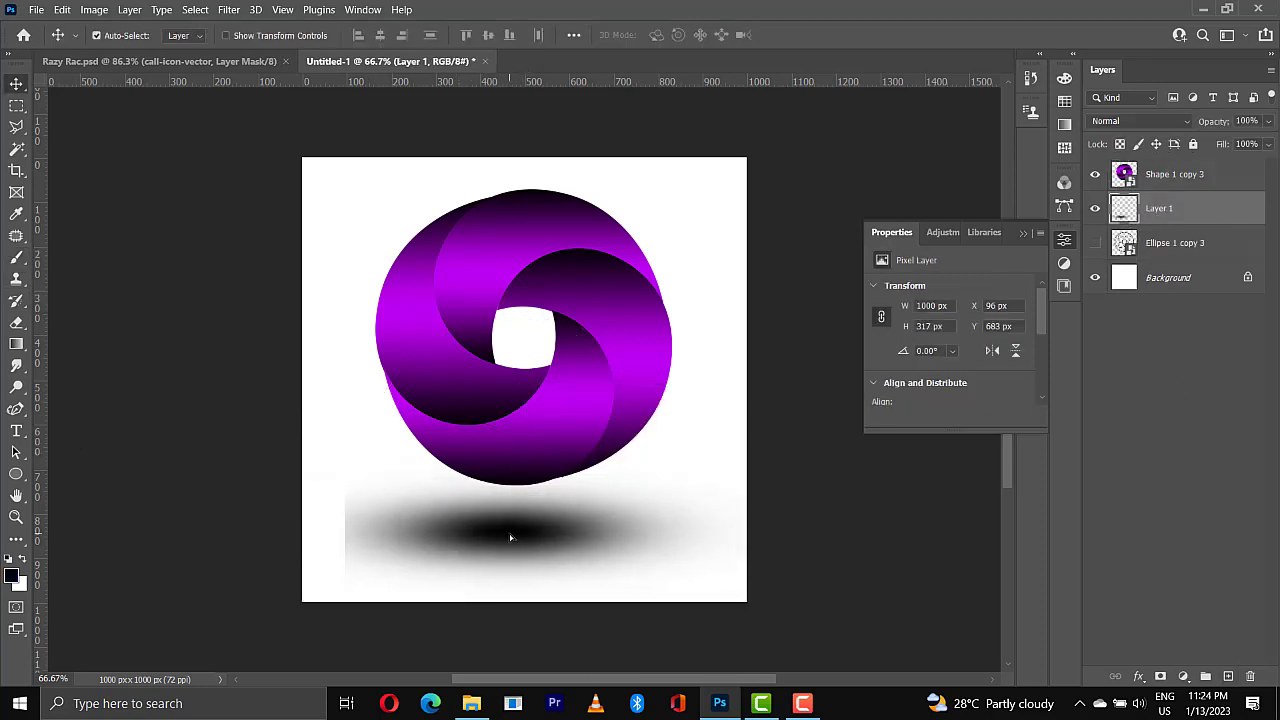
Undo the oversized shadow stamp and its new layer.
key("ctrl+z")
key("ctrl+z")
key("ctrl+z")
Stamp a smaller soft, flattened black brush shadow below the ring on a new layer under the smart object.
left_click(16, 257)
left_click(1228, 677)
right_click(497, 530)
left_click(552, 525)
left_click_drag(540, 412, 540, 423)
left_click_drag(679, 427, 675, 427)
left_click(10, 577)
left_click(1025, 282)
left_click(523, 523)
Center the shadow under the ring and scale it down to about 713 by 191 px.
left_click(16, 84)
left_click_drag(526, 523, 517, 539)
key("ctrl+t")
left_click_drag(517, 607, 514, 553)
key("Return")
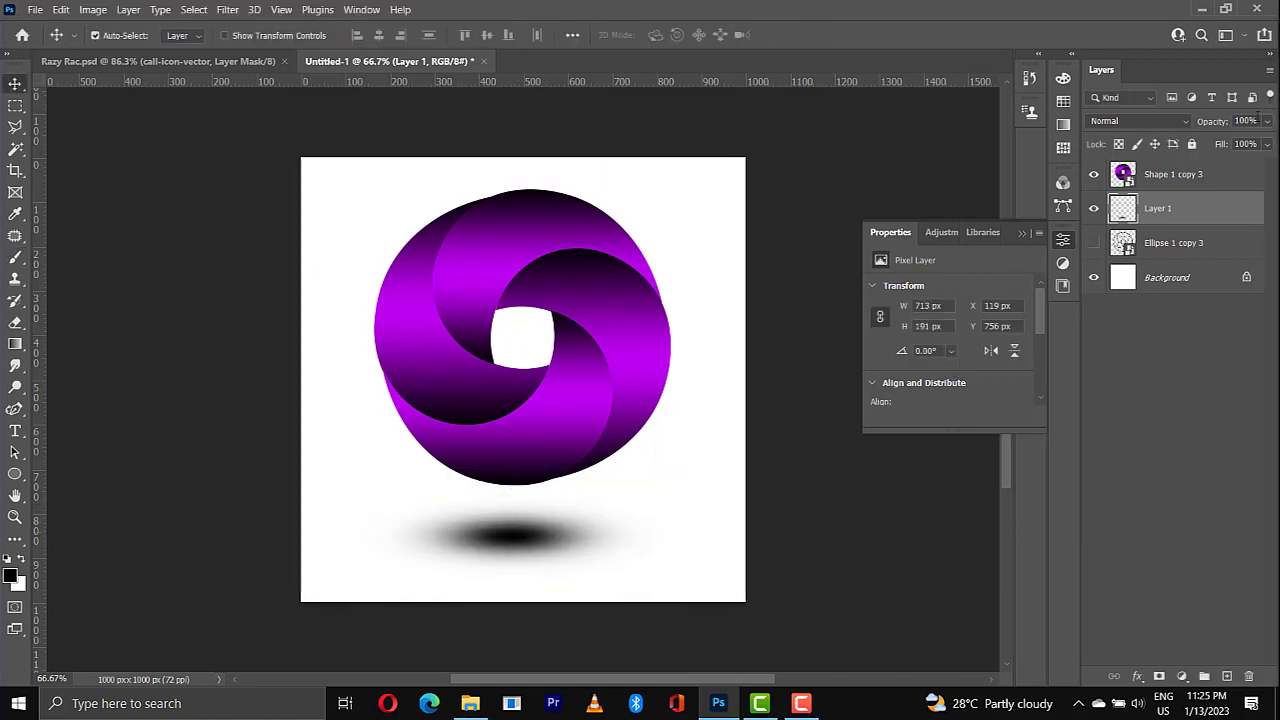
Lower the shadow layer's opacity to 66%.
left_click(1267, 121)
left_click_drag(1260, 141, 1241, 145)
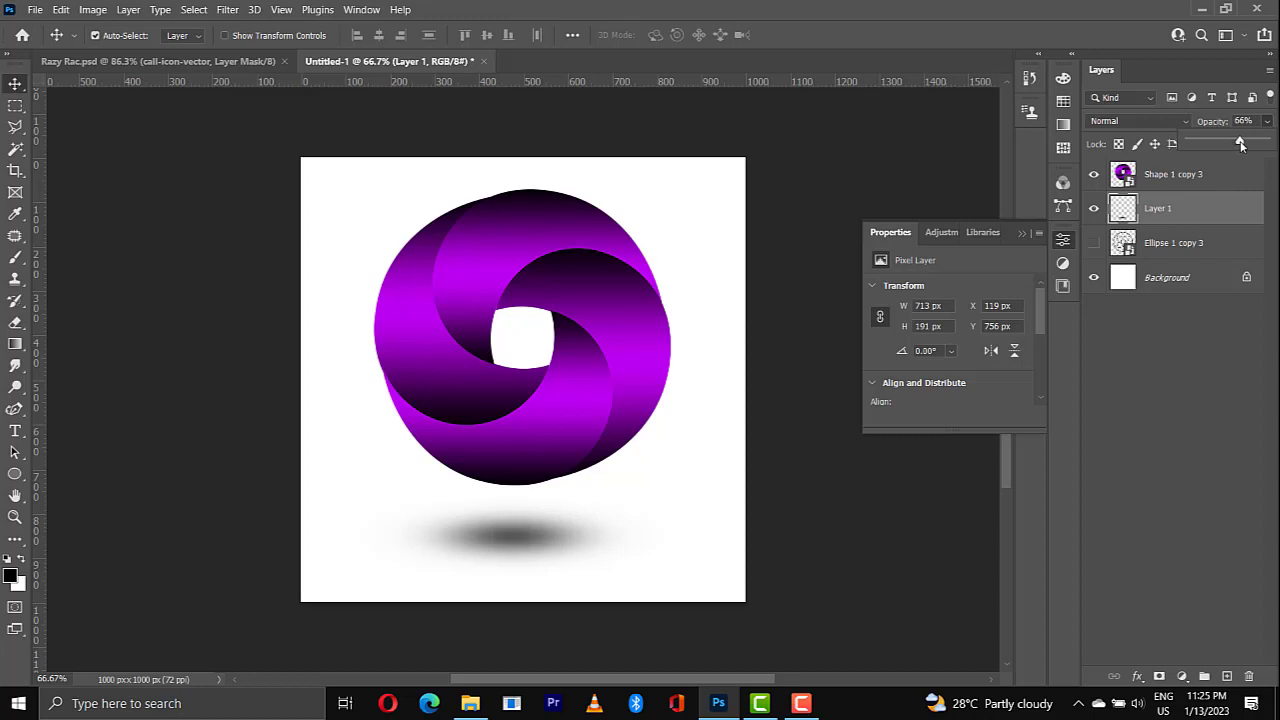